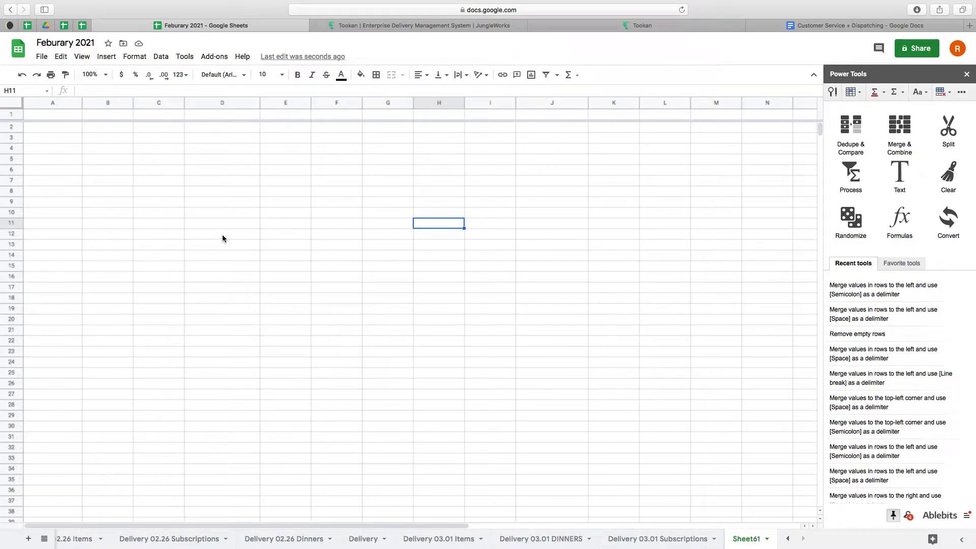
Step: Zoom the Delivery 03.01 Items sheet out to 90%
{"action": "left_click", "coordinate": [450, 538]}
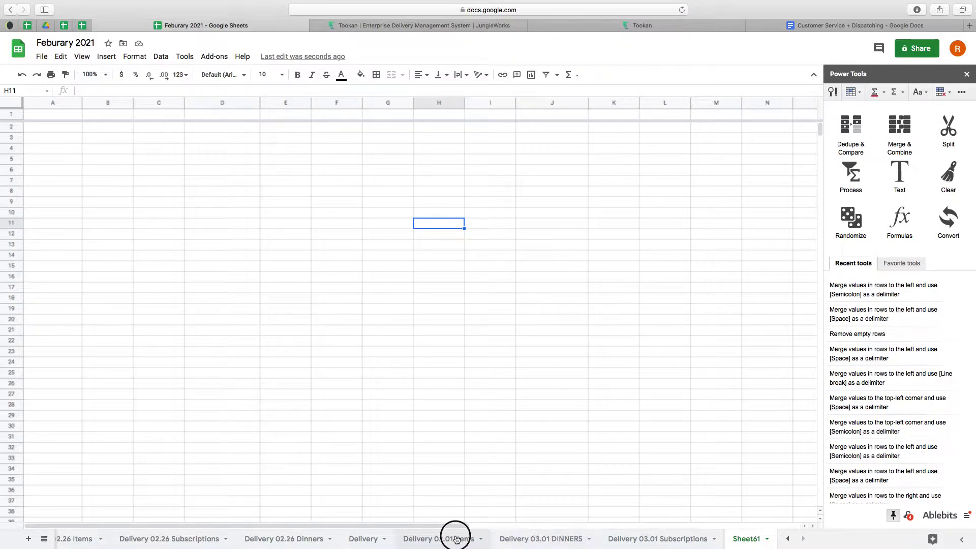
{"action": "left_click", "coordinate": [94, 75]}
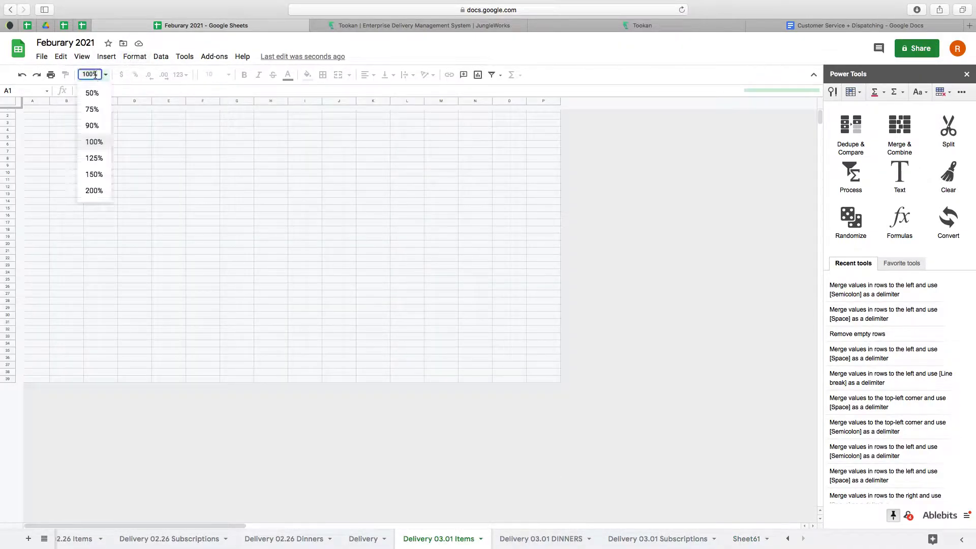
{"action": "left_click", "coordinate": [92, 127]}
{"action": "left_click", "coordinate": [199, 220]}
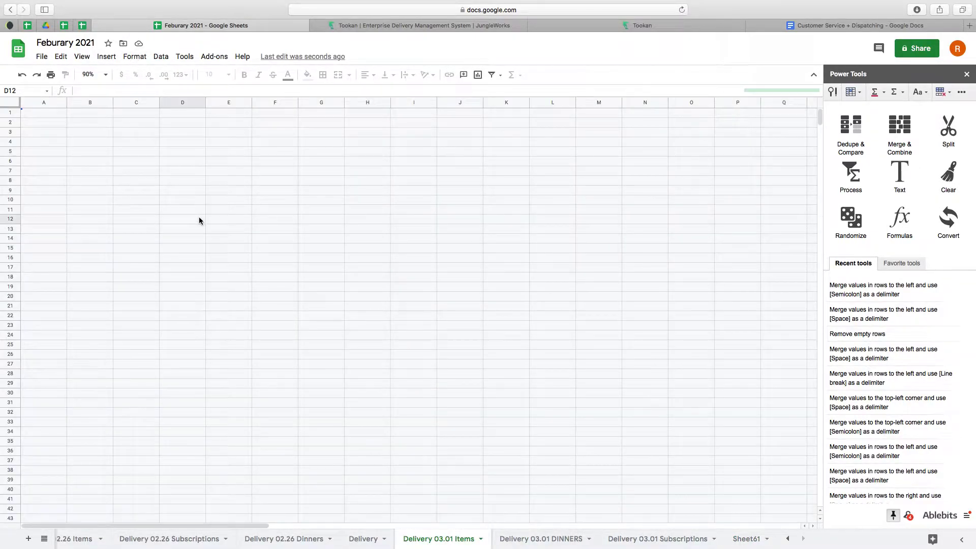
{"action": "scroll", "coordinate": [199, 221], "scroll_direction": "right", "scroll_amount": 1}
{"action": "scroll", "coordinate": [199, 220], "scroll_direction": "left", "scroll_amount": 1}
Step: Copy the whole Items table and paste it into Sheet61 starting at A2
{"action": "left_click", "coordinate": [400, 246]}
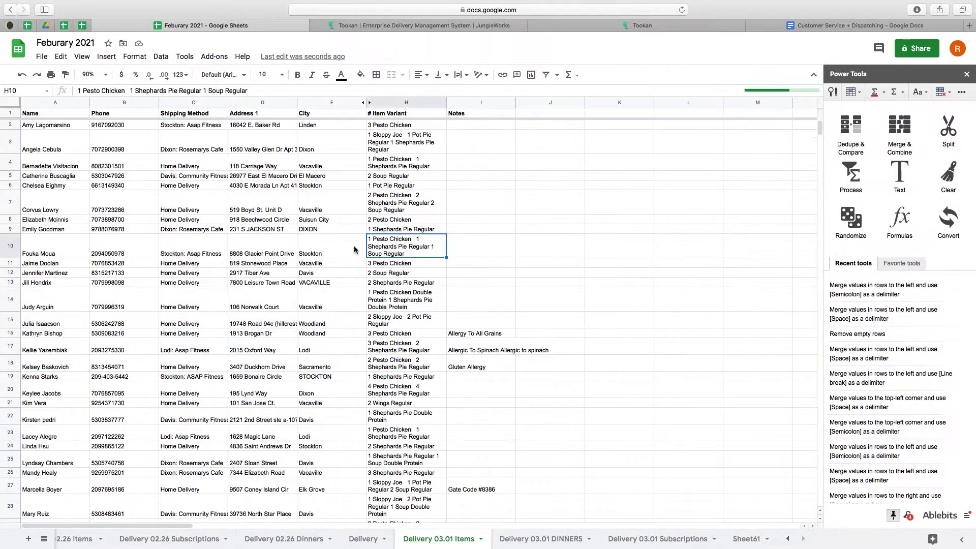
{"action": "left_click", "coordinate": [278, 256]}
{"action": "key", "text": "super+a"}
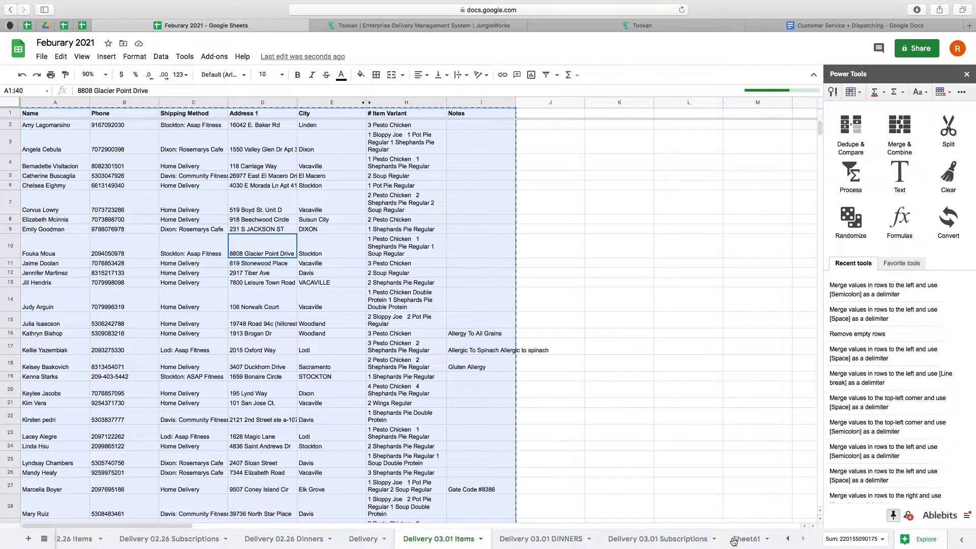
{"action": "left_click", "coordinate": [734, 540]}
{"action": "left_click", "coordinate": [45, 127]}
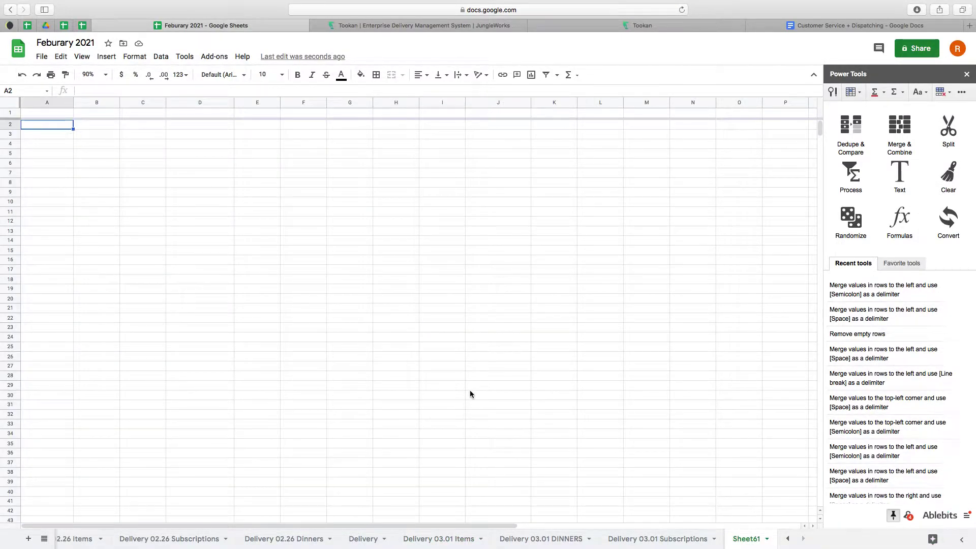
{"action": "key", "text": "super+v"}
Step: Paste the Delivery 03.01 DINNERS data into Sheet61 at A42, below the items rows
{"action": "left_click", "coordinate": [543, 540]}
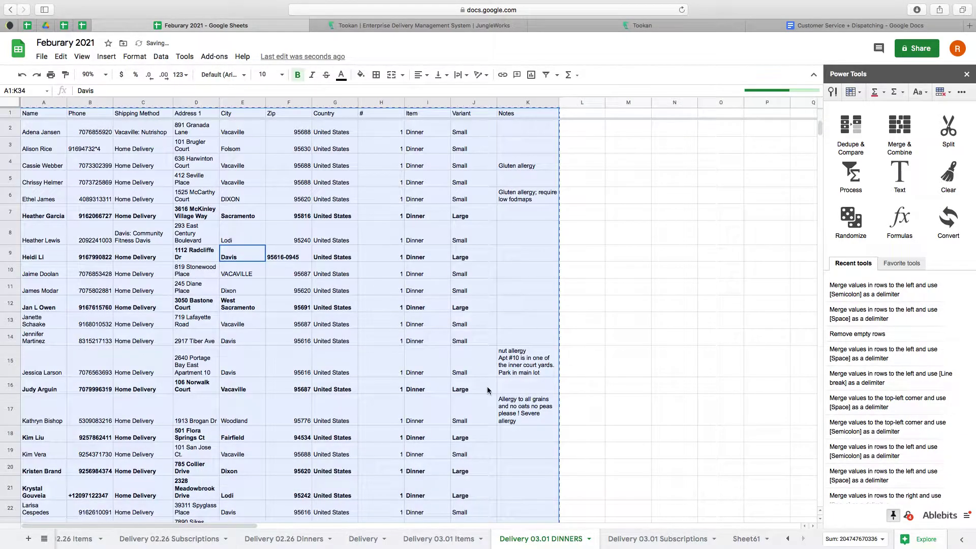
{"action": "left_click", "coordinate": [745, 538]}
{"action": "left_click", "coordinate": [325, 371]}
{"action": "scroll", "coordinate": [261, 432], "scroll_direction": "down", "scroll_amount": 10}
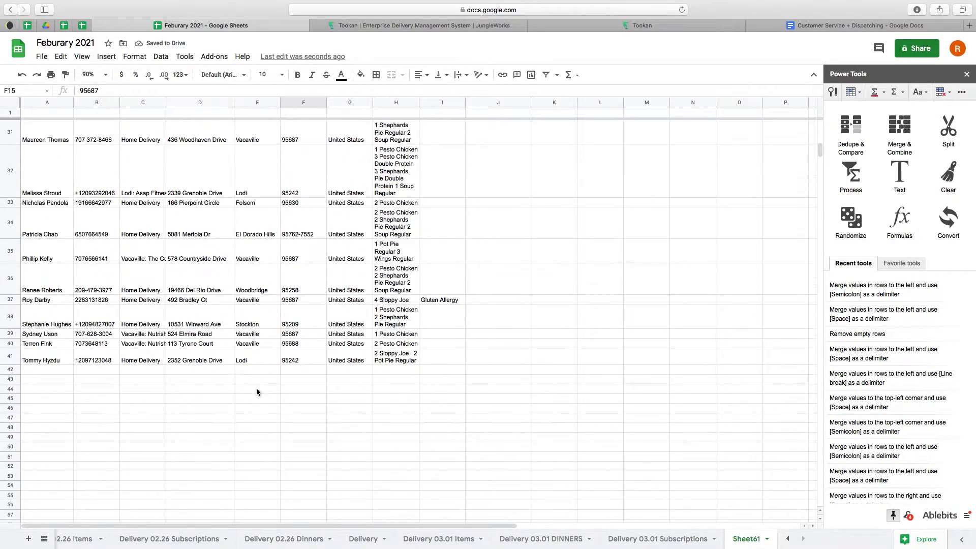
{"action": "left_click", "coordinate": [59, 371]}
{"action": "key", "text": "super+v"}
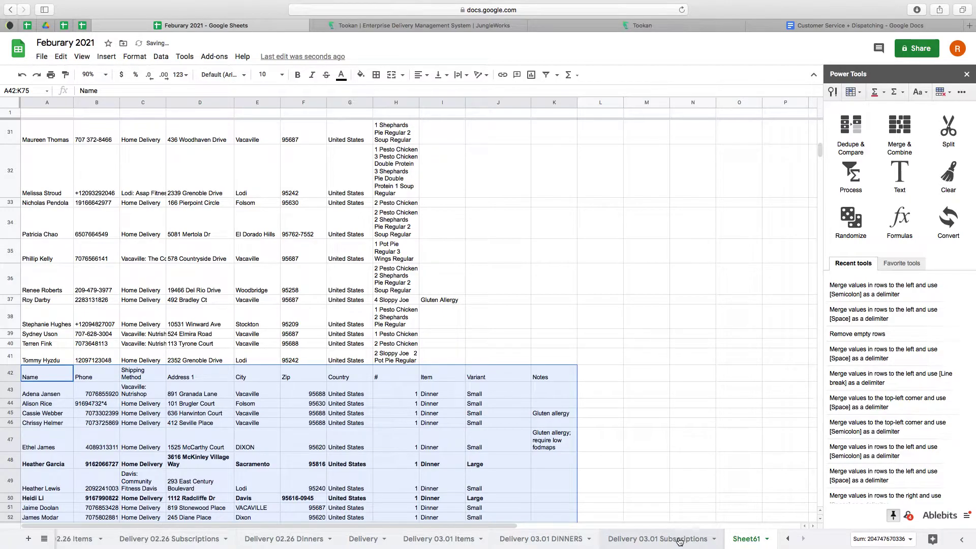
Step: Copy the Subscriptions table and paste it into Sheet61 at A76, then select row 76
{"action": "left_click", "coordinate": [679, 541]}
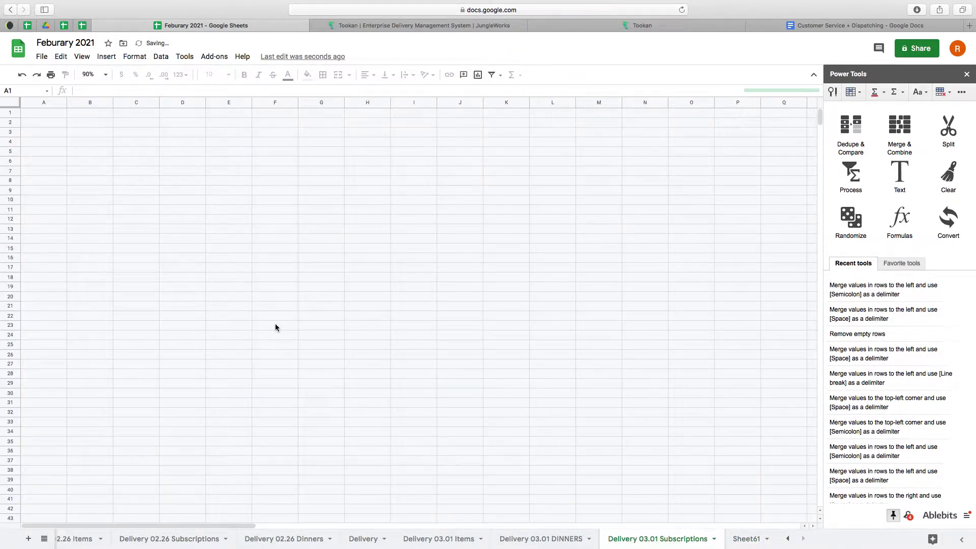
{"action": "left_click", "coordinate": [135, 193]}
{"action": "key", "text": "super+a"}
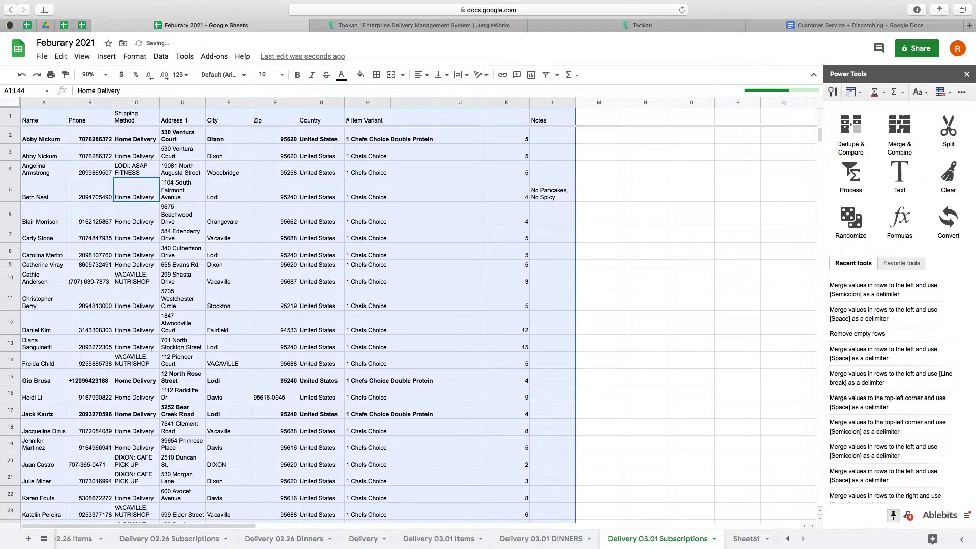
{"action": "left_click", "coordinate": [746, 539]}
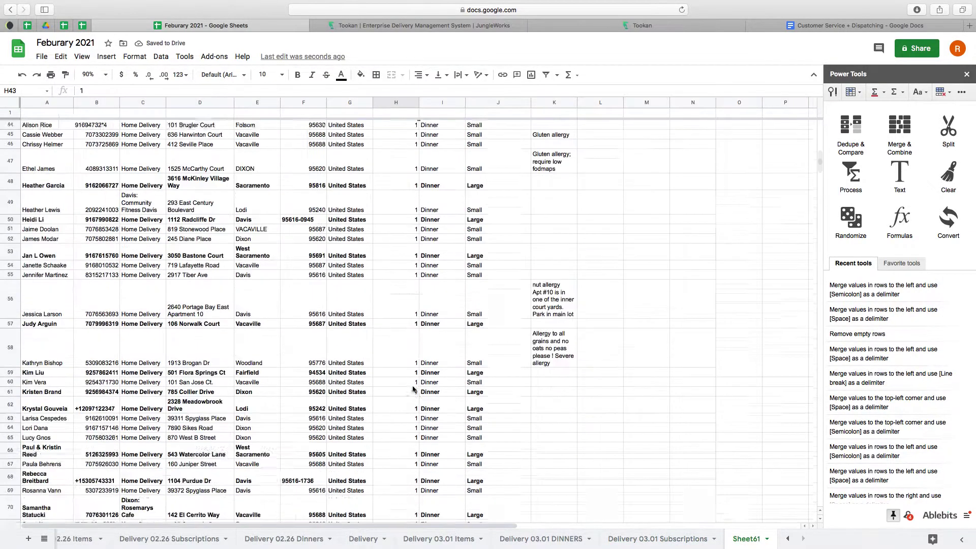
{"action": "scroll", "coordinate": [413, 389], "scroll_direction": "down", "scroll_amount": 8}
{"action": "scroll", "coordinate": [273, 398], "scroll_direction": "up", "scroll_amount": 5}
{"action": "left_click", "coordinate": [58, 415]}
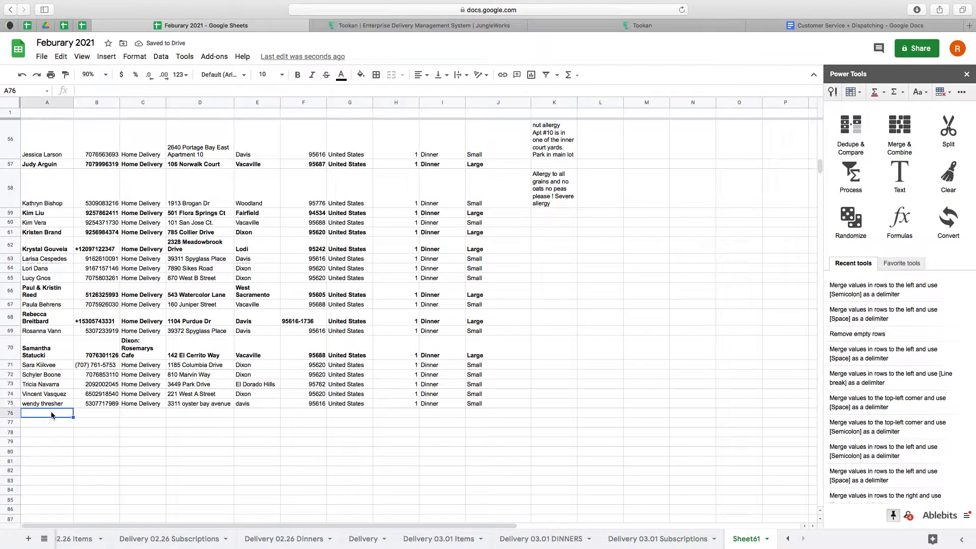
{"action": "key", "text": "super+v"}
{"action": "left_click", "coordinate": [5, 416]}
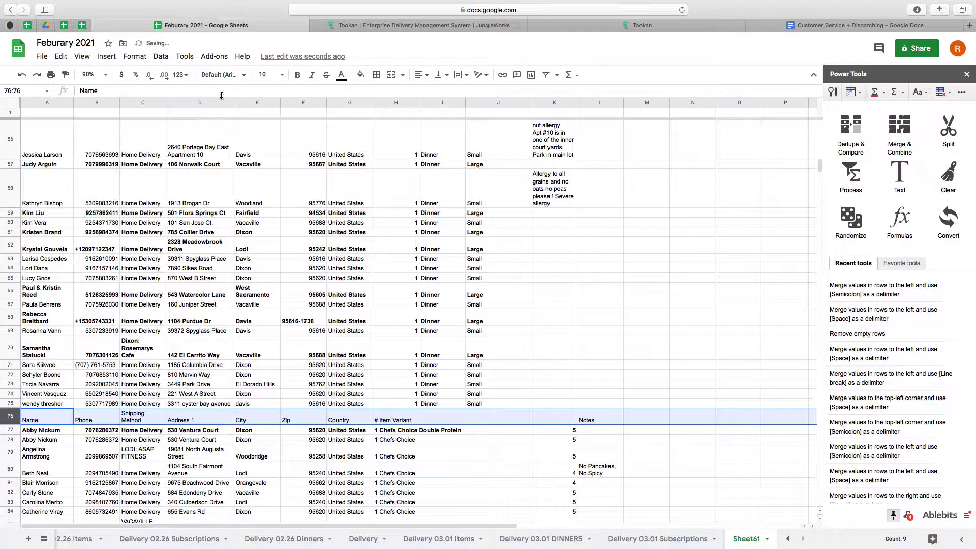
Step: Delete the repeated header row 76
{"action": "left_click", "coordinate": [60, 57]}
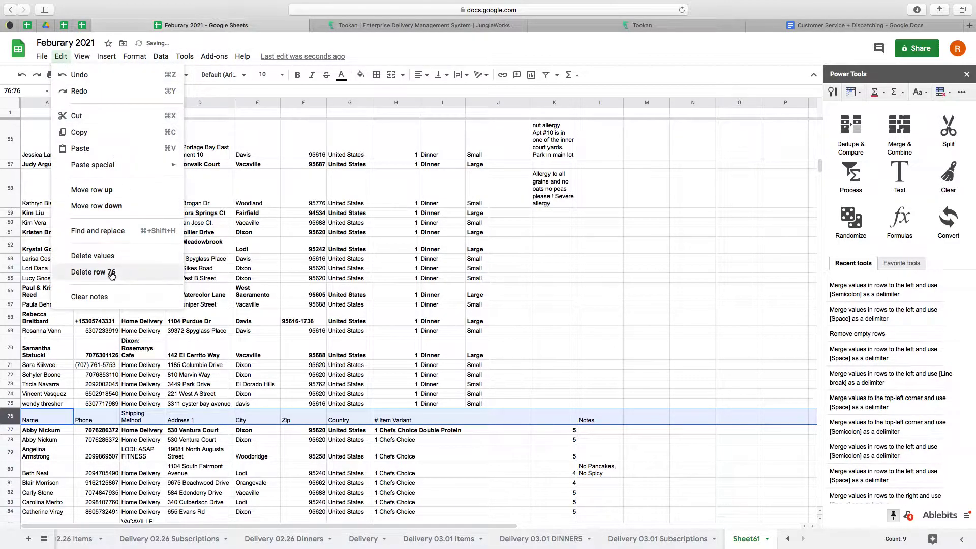
{"action": "left_click", "coordinate": [93, 272]}
{"action": "left_click", "coordinate": [202, 305]}
Step: Search for 'name' to find the other repeated header and delete row 42
{"action": "key", "text": "super+f"}
{"action": "type", "text": "name"}
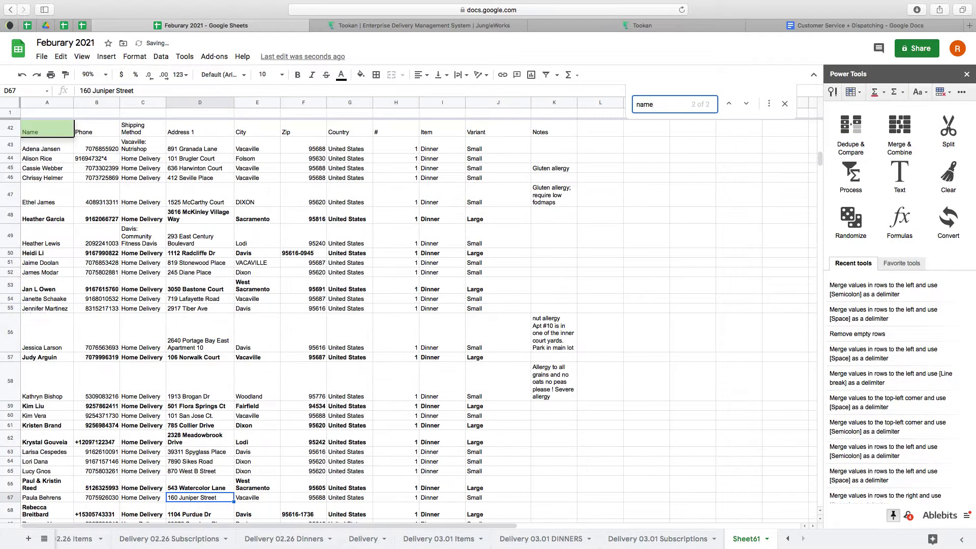
{"action": "scroll", "coordinate": [126, 240], "scroll_direction": "up", "scroll_amount": 10}
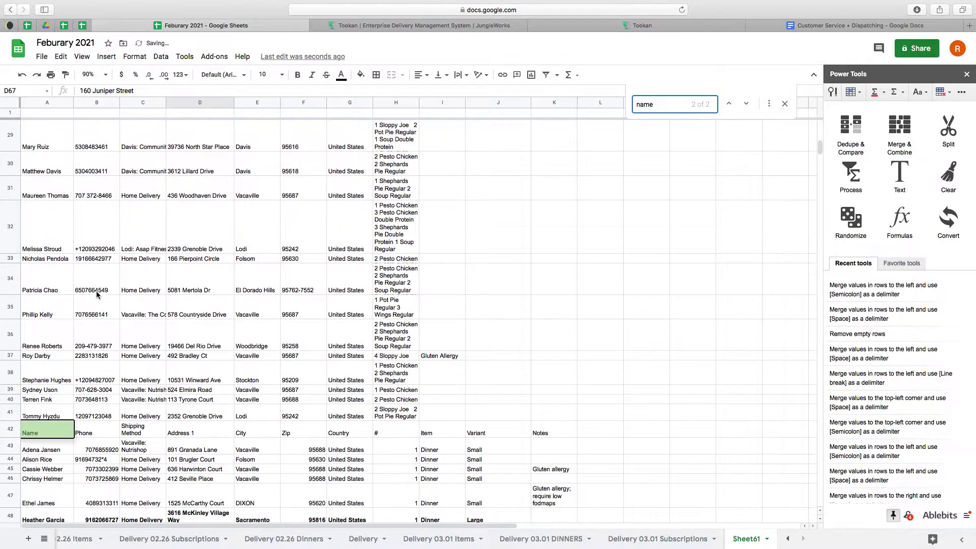
{"action": "left_click", "coordinate": [3, 428]}
{"action": "left_click", "coordinate": [60, 56]}
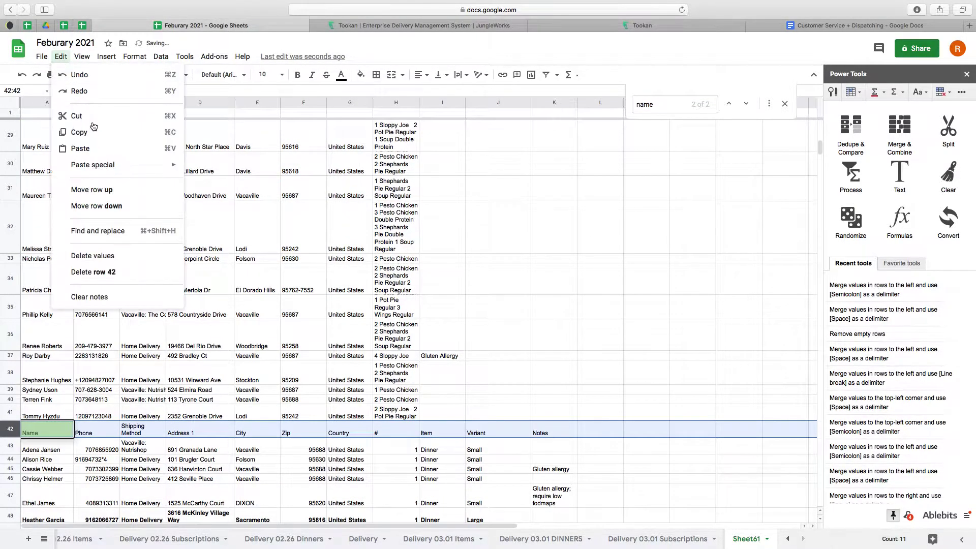
{"action": "left_click", "coordinate": [93, 272]}
{"action": "left_click", "coordinate": [159, 355]}
{"action": "scroll", "coordinate": [160, 356], "scroll_direction": "up", "scroll_amount": 15}
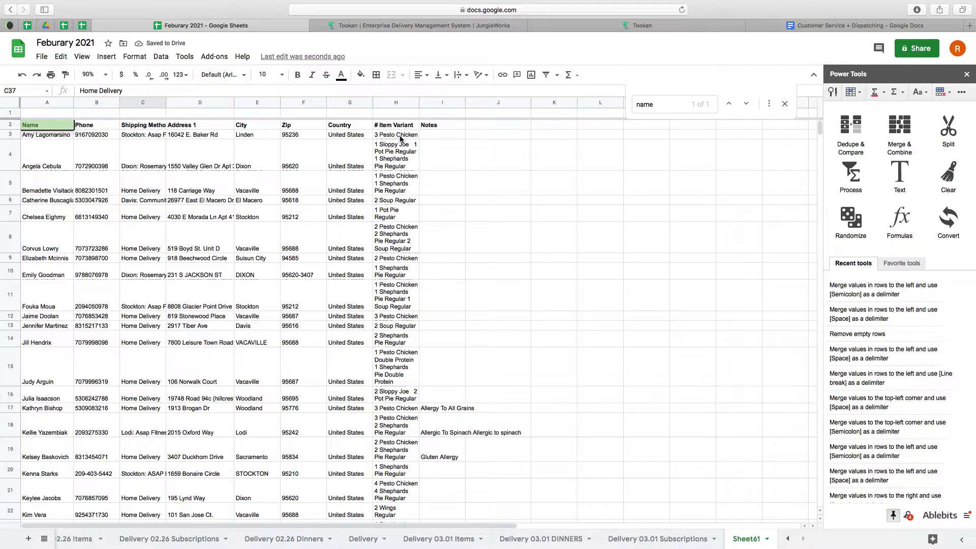
Step: Review the item variant values in column H across the first block of rows
{"action": "left_click_drag", "start_coordinate": [400, 139], "coordinate": [394, 311]}
{"action": "scroll", "coordinate": [459, 388], "scroll_direction": "down", "scroll_amount": 10}
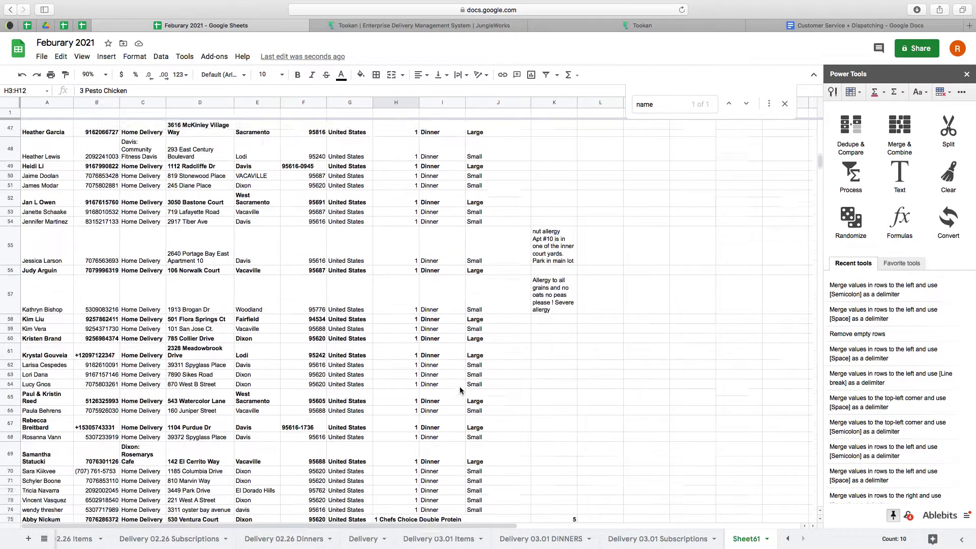
{"action": "scroll", "coordinate": [459, 390], "scroll_direction": "down", "scroll_amount": 8}
{"action": "left_click_drag", "start_coordinate": [386, 324], "coordinate": [508, 451]}
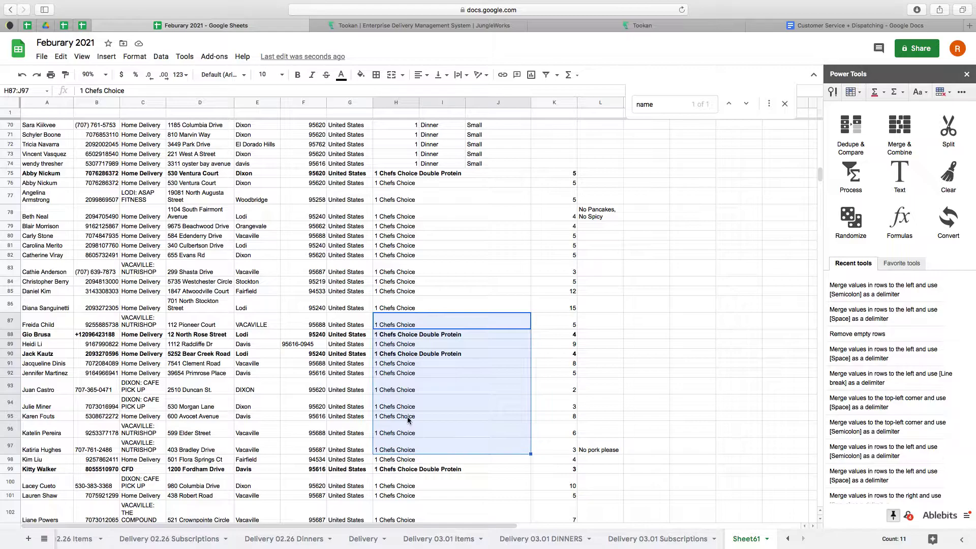
{"action": "scroll", "coordinate": [408, 421], "scroll_direction": "up", "scroll_amount": 15}
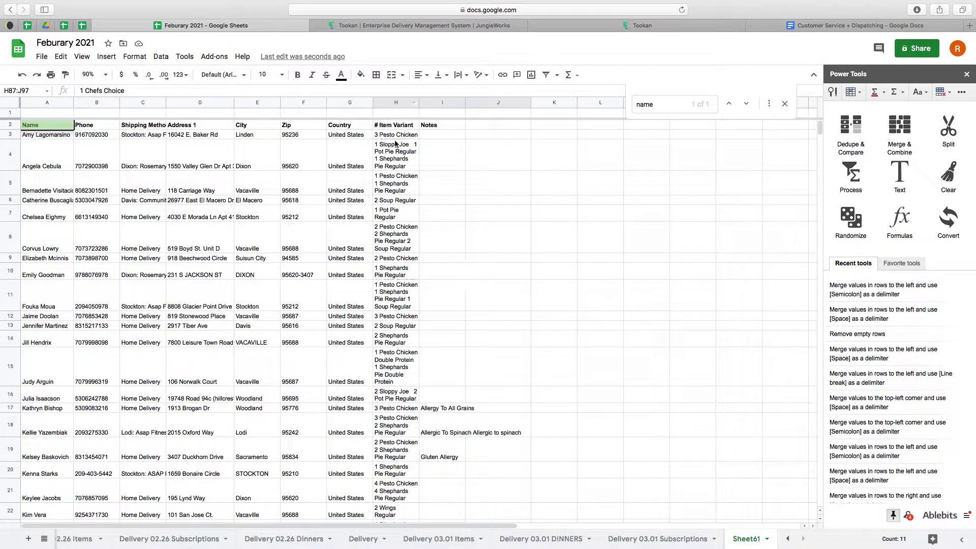
{"action": "scroll", "coordinate": [462, 447], "scroll_direction": "down", "scroll_amount": 8}
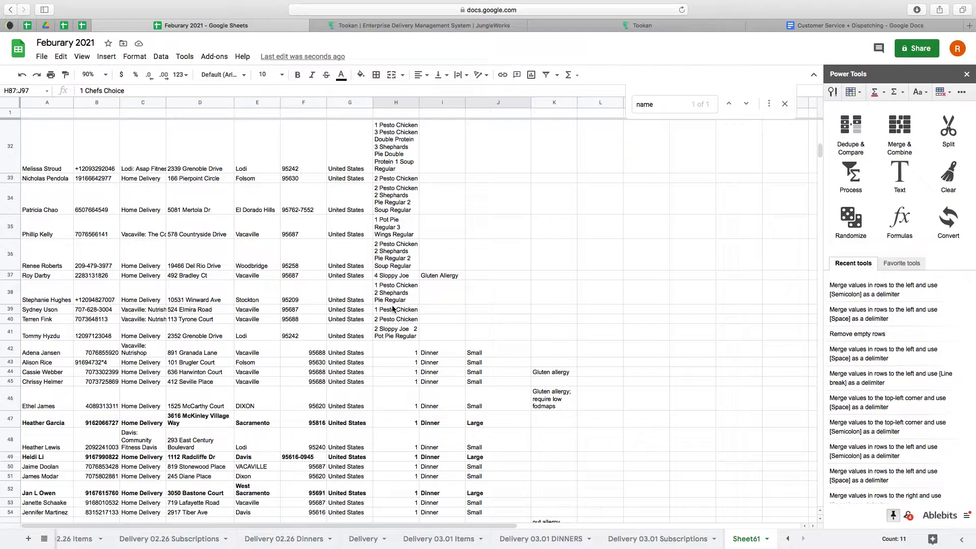
{"action": "scroll", "coordinate": [392, 308], "scroll_direction": "up", "scroll_amount": 8}
{"action": "scroll", "coordinate": [392, 309], "scroll_direction": "down", "scroll_amount": 8}
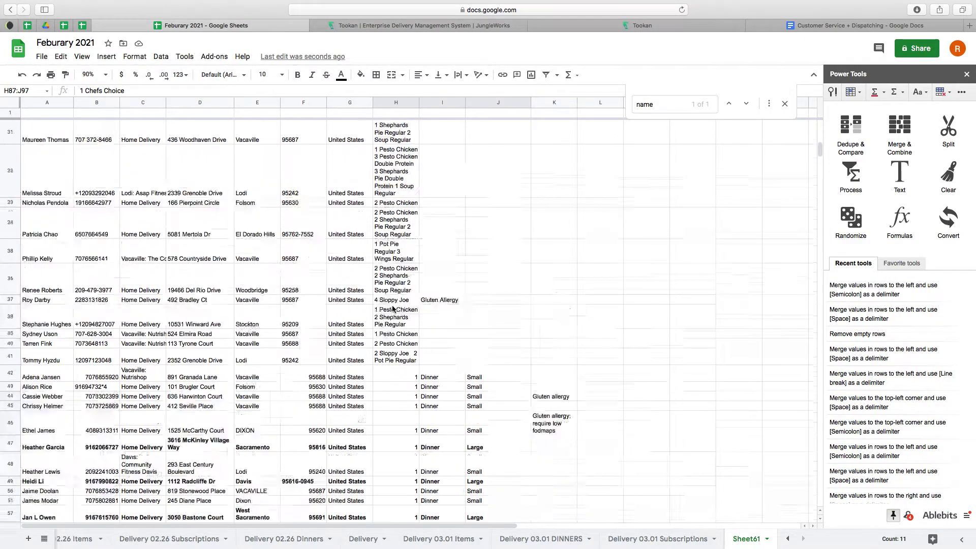
{"action": "scroll", "coordinate": [393, 309], "scroll_direction": "up", "scroll_amount": 8}
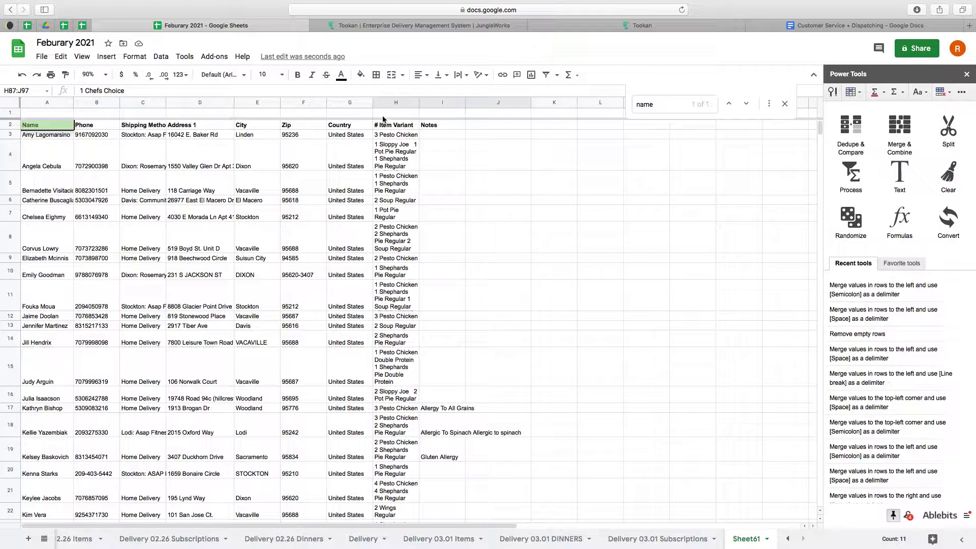
Step: Enter Prepped Meals in H3 and fill it down column H through the prepped-meal rows
{"action": "left_click", "coordinate": [402, 137]}
{"action": "scroll", "coordinate": [462, 209], "scroll_direction": "down", "scroll_amount": 12}
{"action": "scroll", "coordinate": [468, 210], "scroll_direction": "up", "scroll_amount": 8}
{"action": "scroll", "coordinate": [468, 209], "scroll_direction": "up", "scroll_amount": 5}
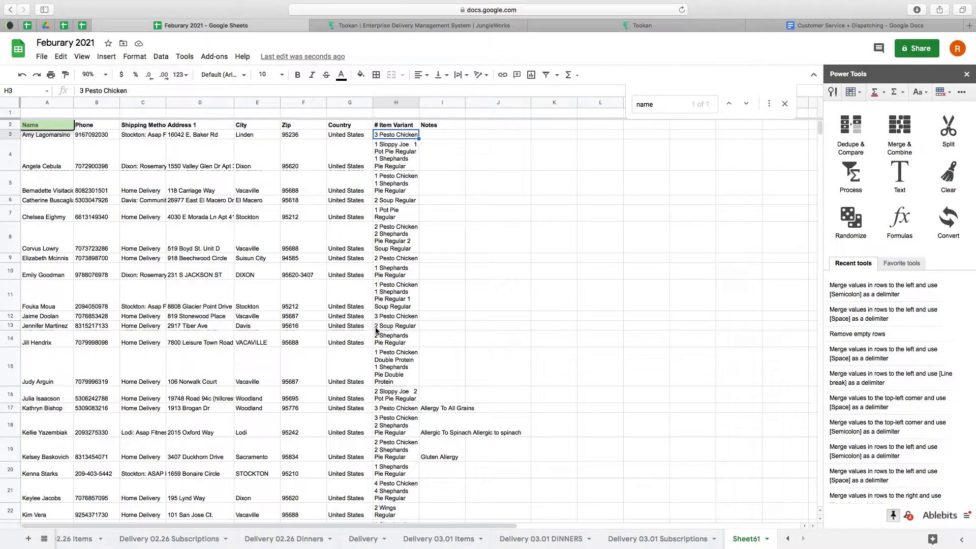
{"action": "type", "text": "Prepped Meals"}
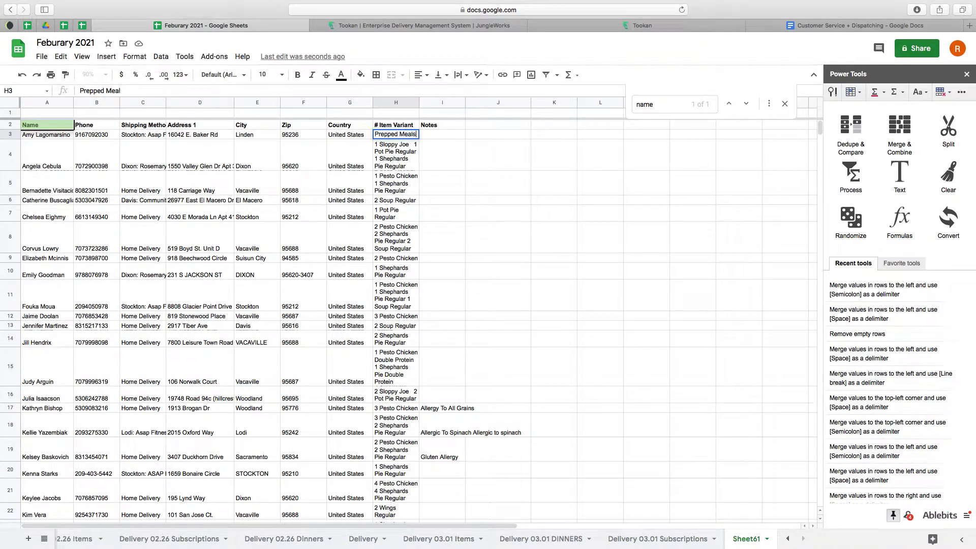
{"action": "key", "text": "Return"}
{"action": "left_click", "coordinate": [382, 352]}
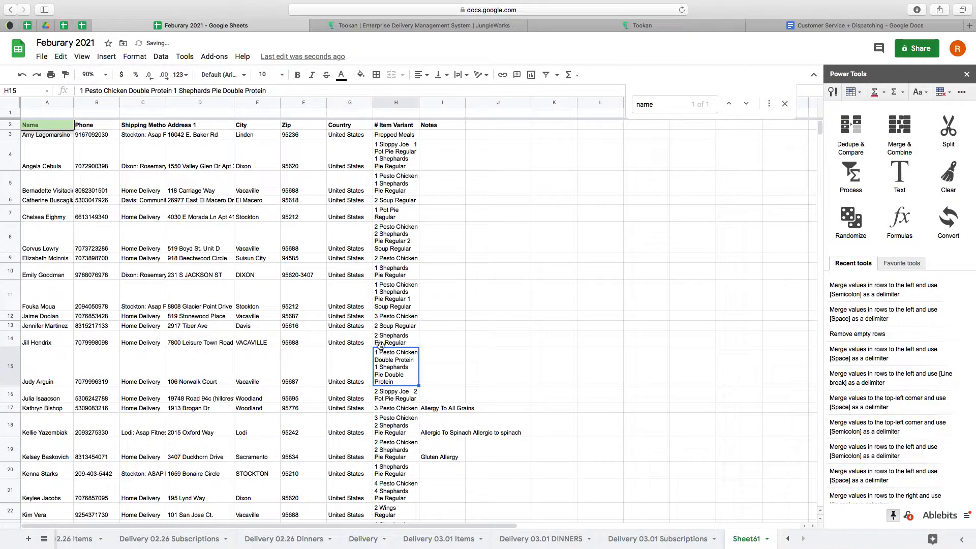
{"action": "left_click", "coordinate": [388, 136]}
{"action": "left_click_drag", "start_coordinate": [419, 138], "coordinate": [395, 316]}
Step: Delete the quantity cells H42:H74, shifting left so Dinner lands in column H
{"action": "scroll", "coordinate": [438, 256], "scroll_direction": "up", "scroll_amount": 10}
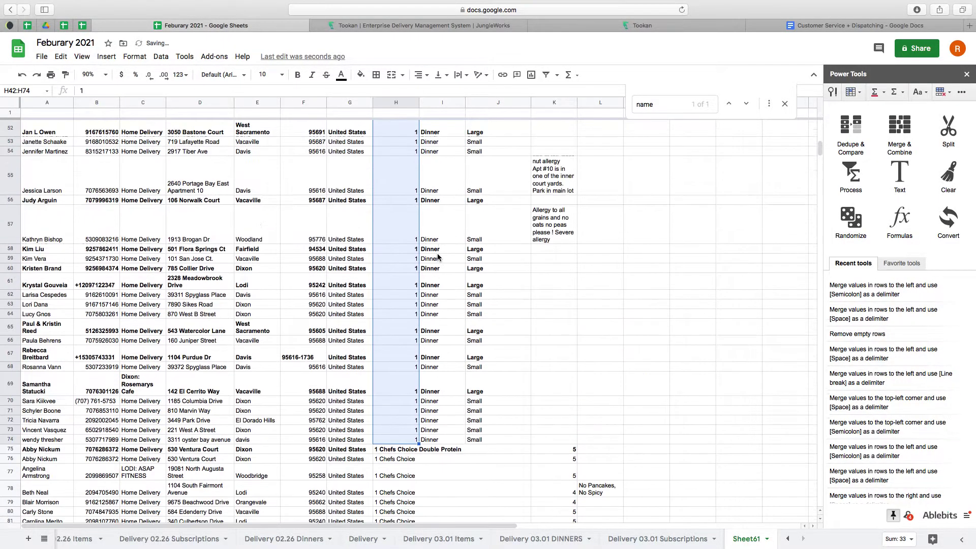
{"action": "left_click", "coordinate": [60, 56]}
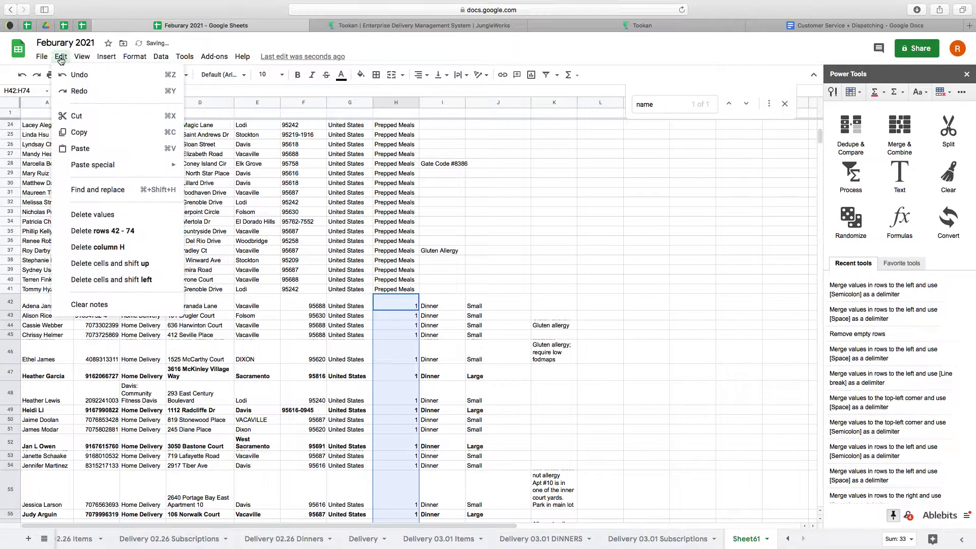
{"action": "left_click", "coordinate": [142, 287]}
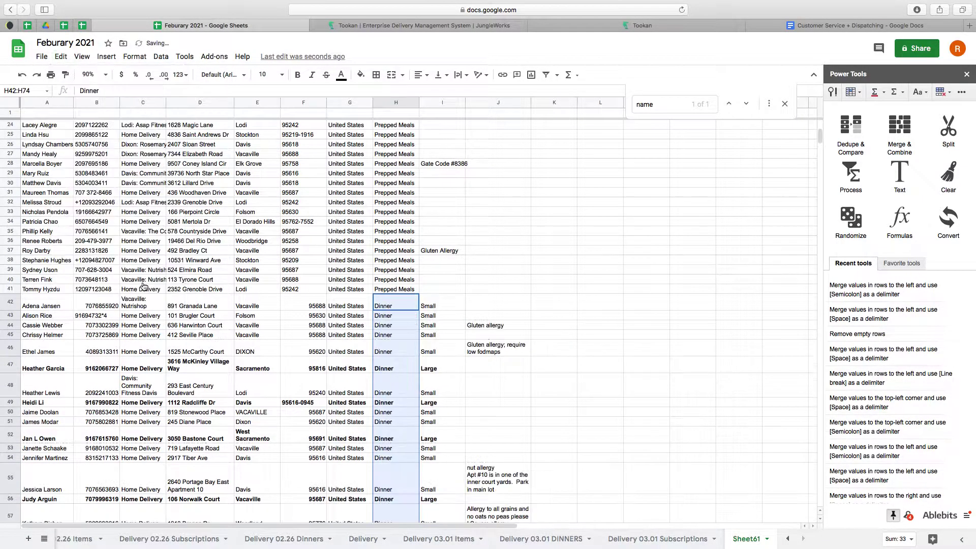
{"action": "left_click", "coordinate": [392, 308]}
{"action": "left_click", "coordinate": [391, 449]}
{"action": "scroll", "coordinate": [390, 450], "scroll_direction": "down", "scroll_amount": 10}
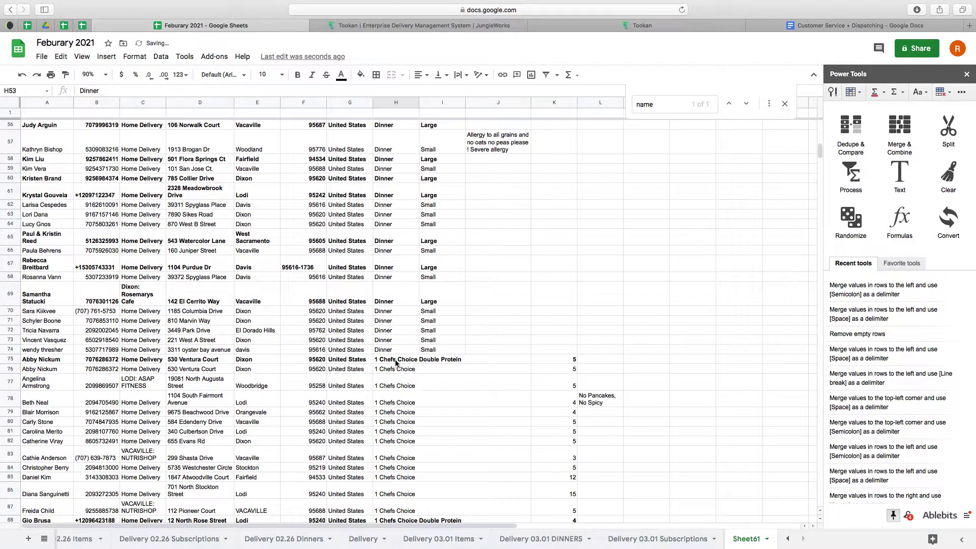
{"action": "left_click_drag", "start_coordinate": [396, 363], "coordinate": [510, 353]}
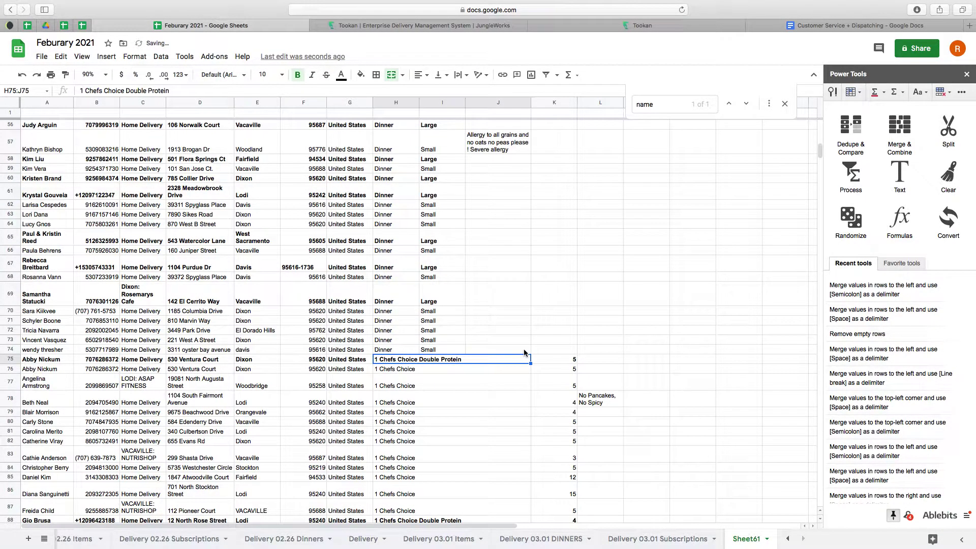
Step: Overwrite H75's Chefs Choice with Prepped Meals and select H75:J117
{"action": "left_click_drag", "start_coordinate": [80, 90], "coordinate": [177, 91]}
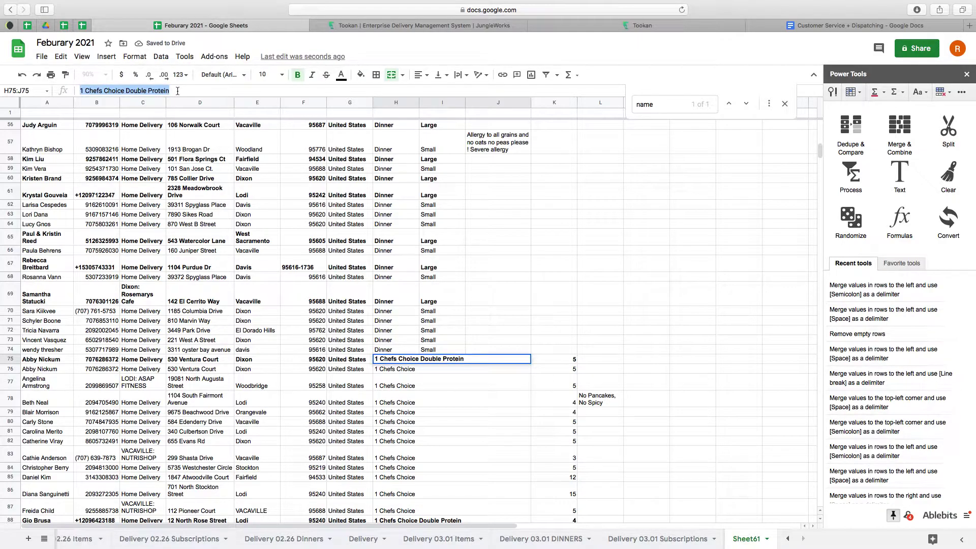
{"action": "type", "text": "Prepped Meal"}
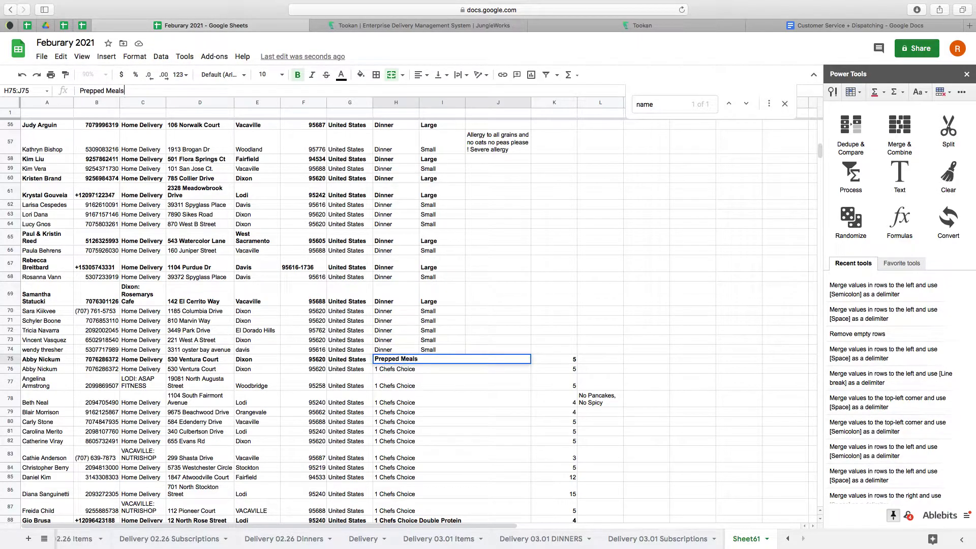
{"action": "type", "text": "s"}
{"action": "left_click", "coordinate": [356, 300]}
{"action": "left_click_drag", "start_coordinate": [415, 360], "coordinate": [514, 362]}
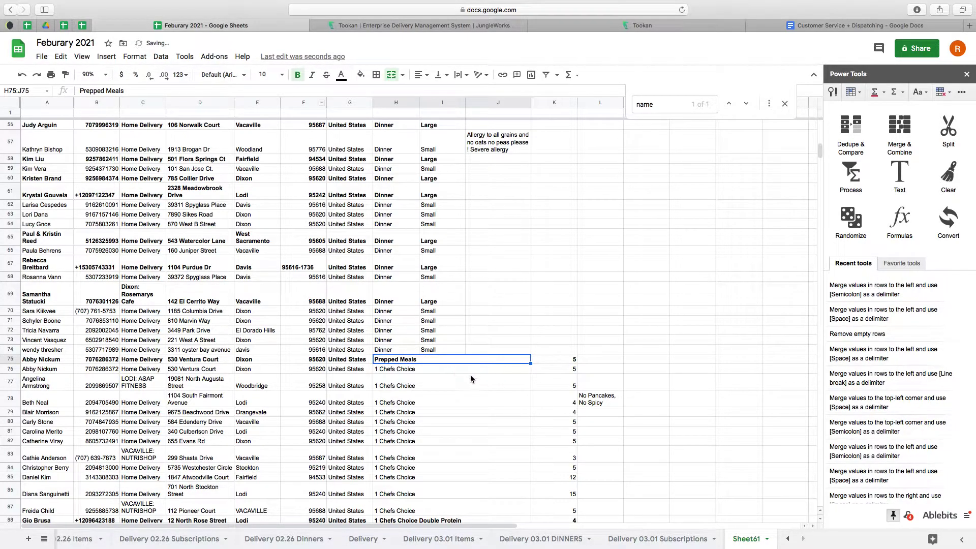
{"action": "left_click_drag", "start_coordinate": [446, 380], "coordinate": [427, 398]}
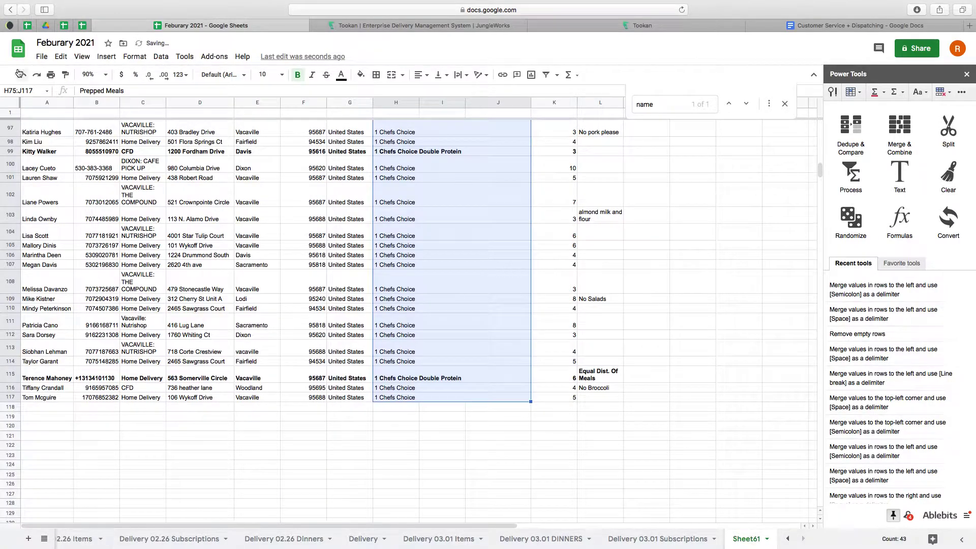
Step: Delete the Chefs Choice cells in H75:J117, shifting values left
{"action": "left_click", "coordinate": [60, 56]}
{"action": "left_click", "coordinate": [131, 279]}
{"action": "left_click", "coordinate": [399, 309]}
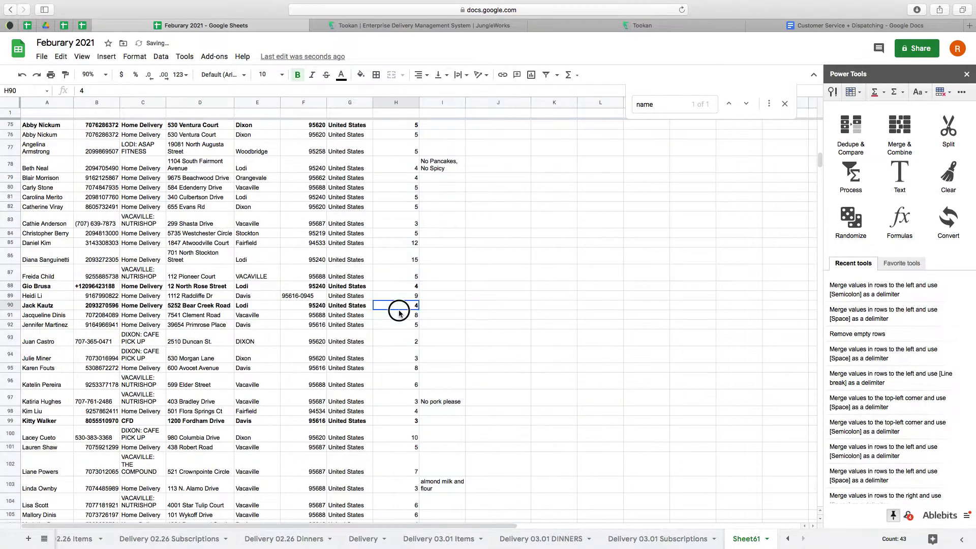
{"action": "scroll", "coordinate": [399, 313], "scroll_direction": "up", "scroll_amount": 5}
Step: Re-enter Prepped Meals in H75 and fill it down to row 117
{"action": "left_click", "coordinate": [402, 390]}
{"action": "type", "text": "P"}
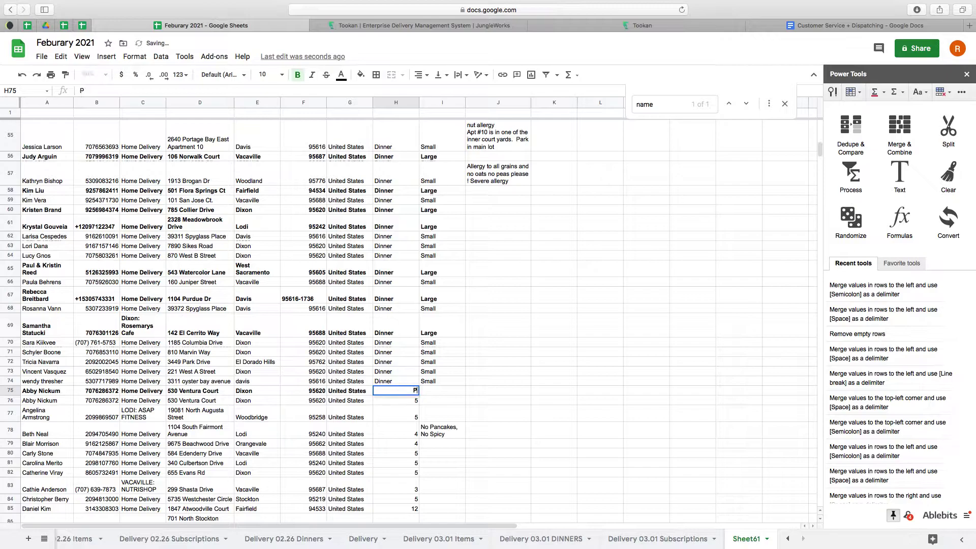
{"action": "type", "text": "reppedM"}
{"action": "key", "text": "BackSpace"}
{"action": "type", "text": "Meals"}
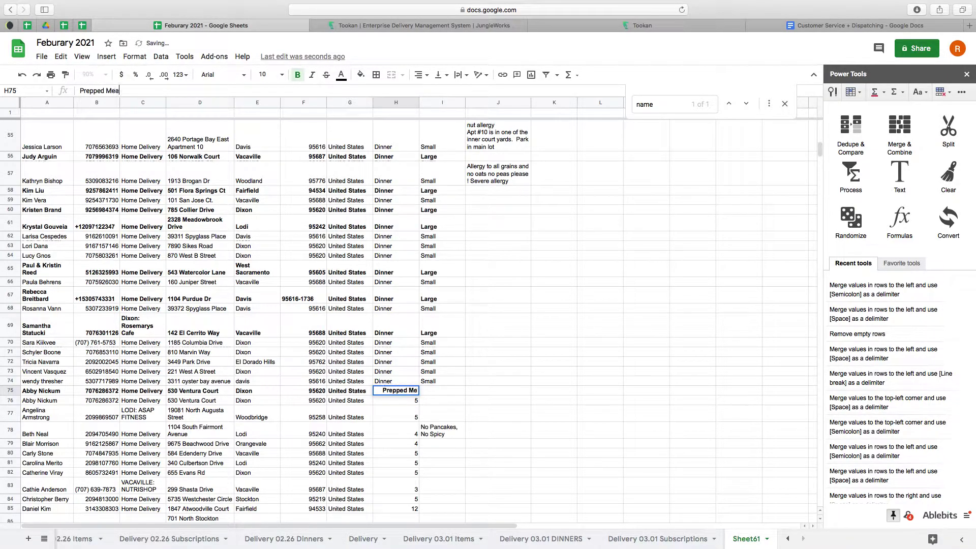
{"action": "key", "text": "Return"}
{"action": "left_click", "coordinate": [398, 390]}
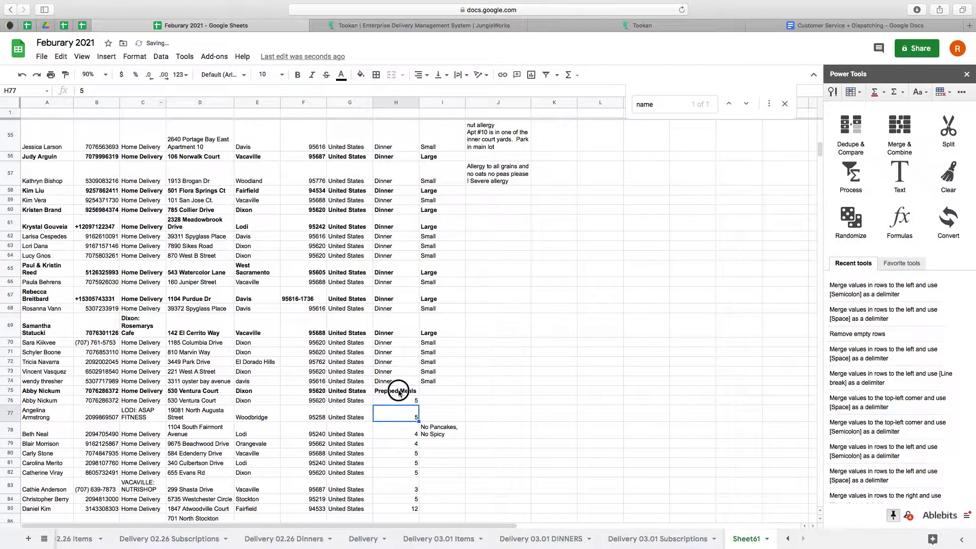
{"action": "left_click_drag", "start_coordinate": [419, 395], "coordinate": [398, 362]}
Step: Delete the Dinner size cells I42:I74, shifting their notes left into the Notes column
{"action": "scroll", "coordinate": [427, 465], "scroll_direction": "up", "scroll_amount": 2}
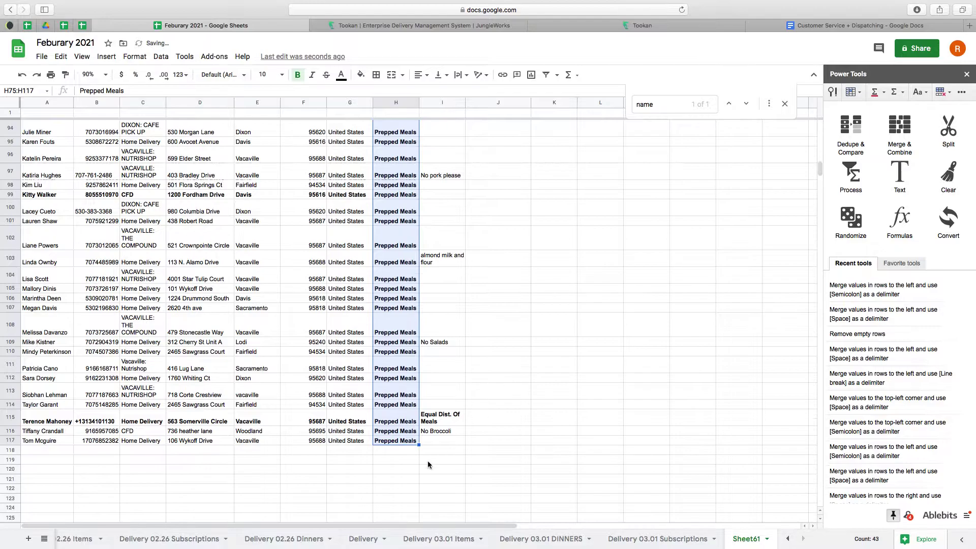
{"action": "scroll", "coordinate": [486, 249], "scroll_direction": "up", "scroll_amount": 10}
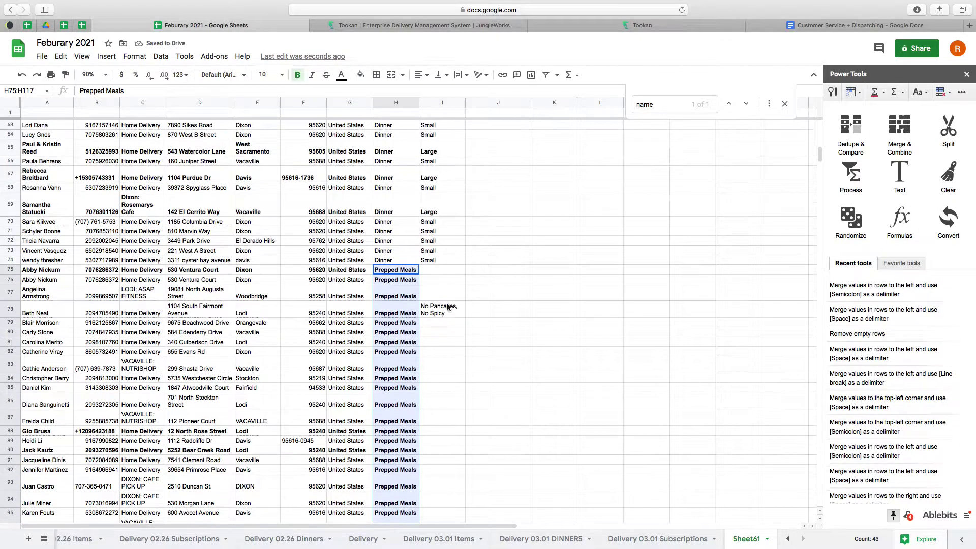
{"action": "scroll", "coordinate": [447, 306], "scroll_direction": "up", "scroll_amount": 5}
{"action": "left_click_drag", "start_coordinate": [435, 413], "coordinate": [428, 216]}
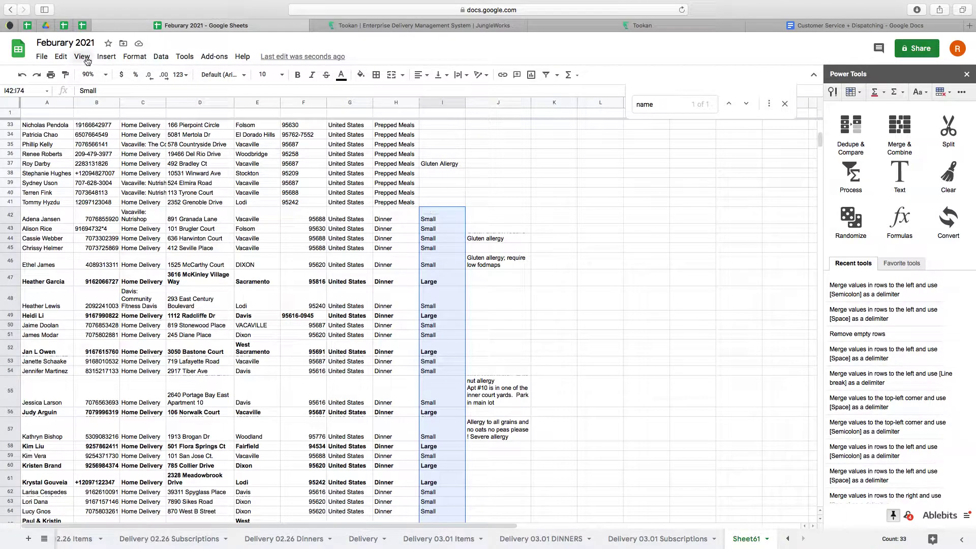
{"action": "left_click", "coordinate": [62, 58]}
{"action": "left_click", "coordinate": [133, 280]}
{"action": "left_click", "coordinate": [413, 295]}
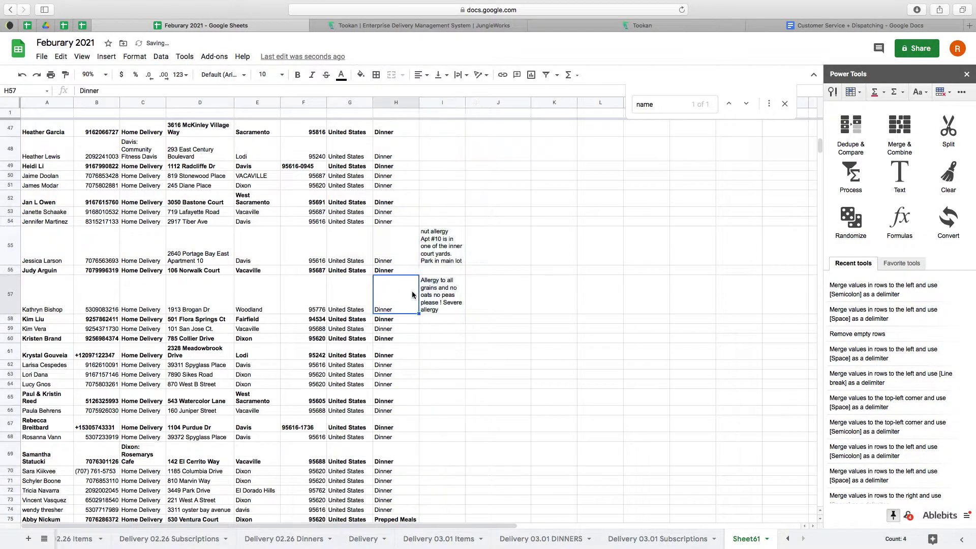
{"action": "key", "text": "ctrl+Home"}
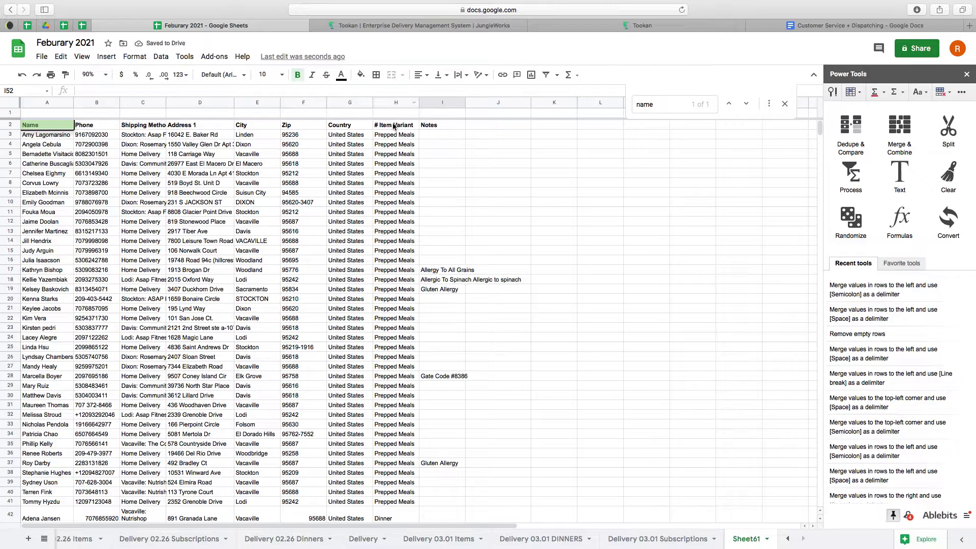
Step: Select columns H and I, holding the item variants and notes
{"action": "left_click", "coordinate": [394, 126]}
{"action": "left_click_drag", "start_coordinate": [394, 135], "coordinate": [394, 266]}
{"action": "left_click_drag", "start_coordinate": [441, 135], "coordinate": [446, 395]}
{"action": "scroll", "coordinate": [446, 394], "scroll_direction": "down", "scroll_amount": 20}
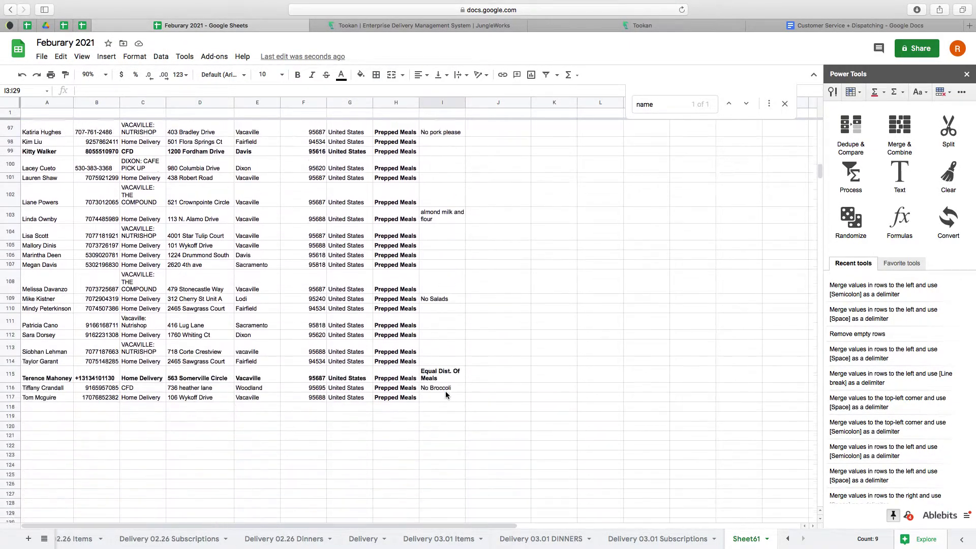
{"action": "scroll", "coordinate": [446, 395], "scroll_direction": "up", "scroll_amount": 20}
{"action": "left_click", "coordinate": [498, 260]}
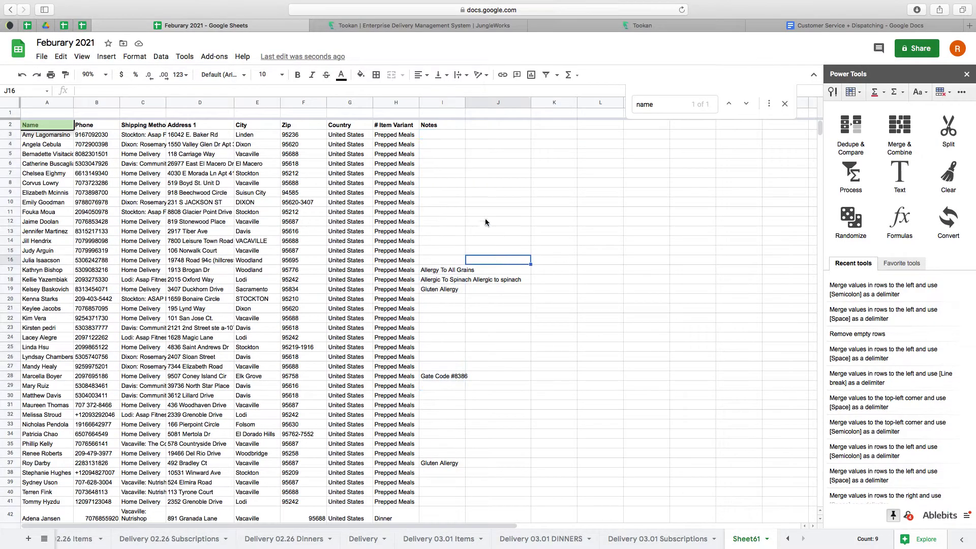
{"action": "left_click_drag", "start_coordinate": [396, 139], "coordinate": [429, 100]}
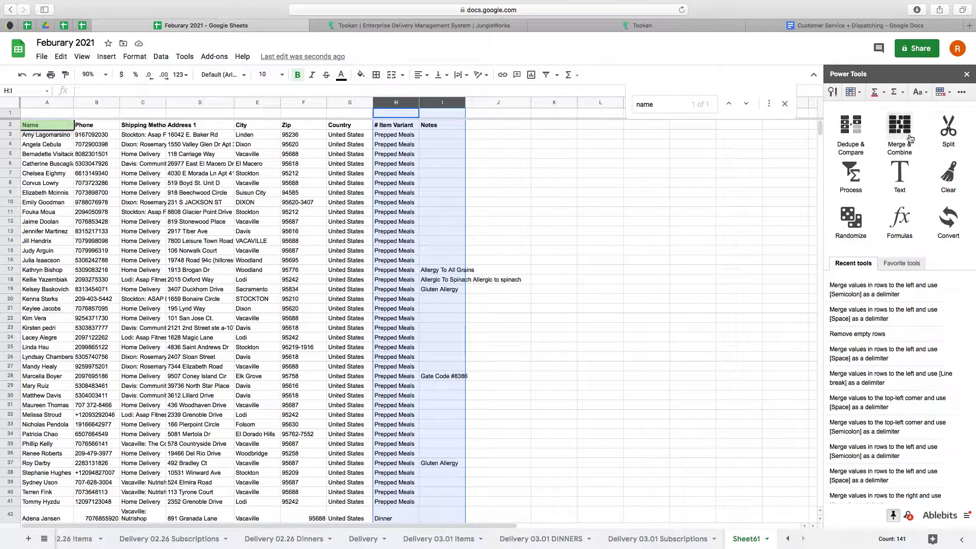
Step: Merge columns H and I row by row into the left cell with a Semicolon separator via Power Tools
{"action": "left_click", "coordinate": [901, 134]}
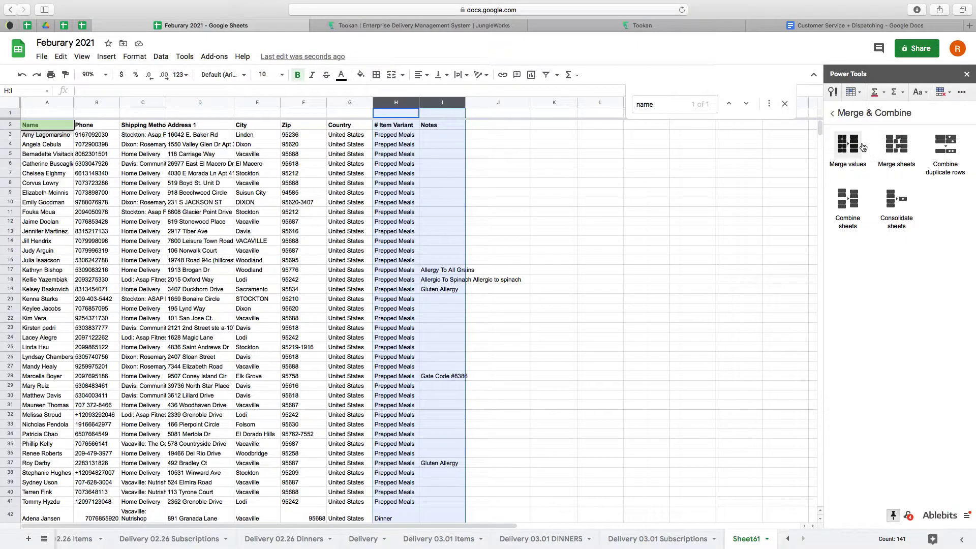
{"action": "left_click", "coordinate": [845, 146]}
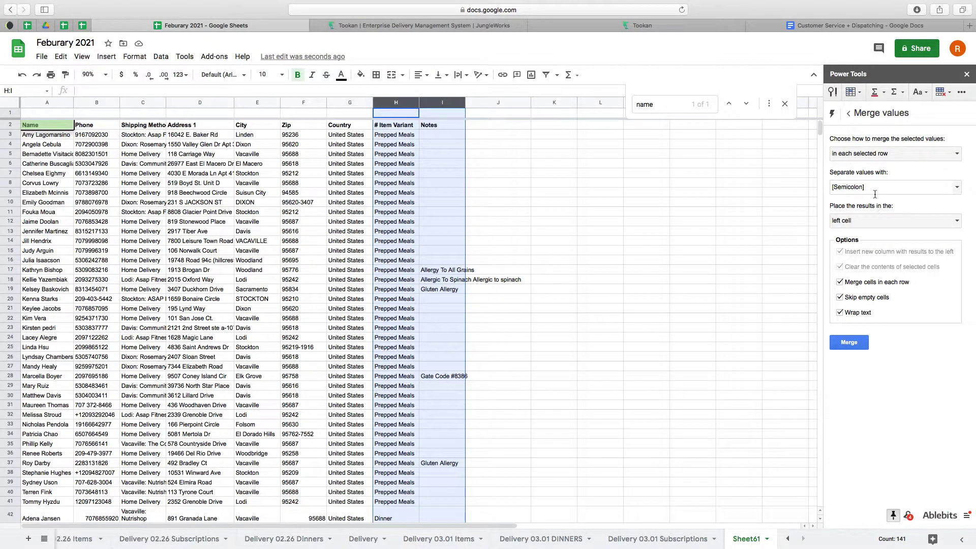
{"action": "left_click", "coordinate": [848, 342]}
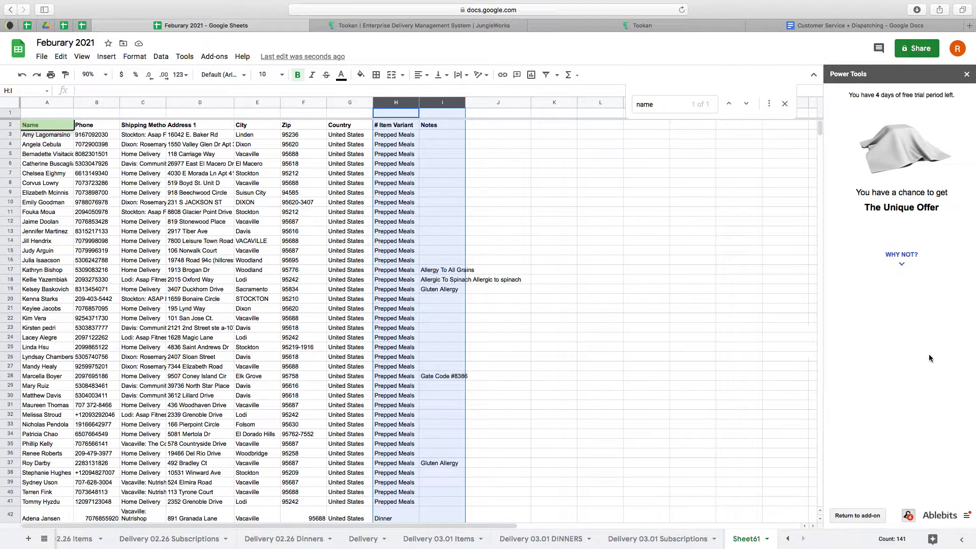
{"action": "left_click", "coordinate": [860, 519]}
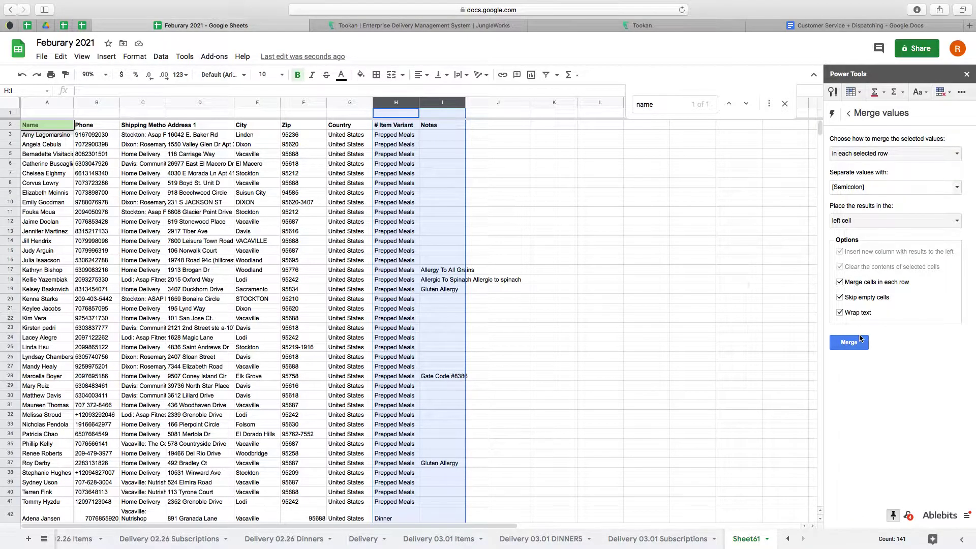
{"action": "left_click", "coordinate": [848, 342]}
{"action": "left_click", "coordinate": [858, 344]}
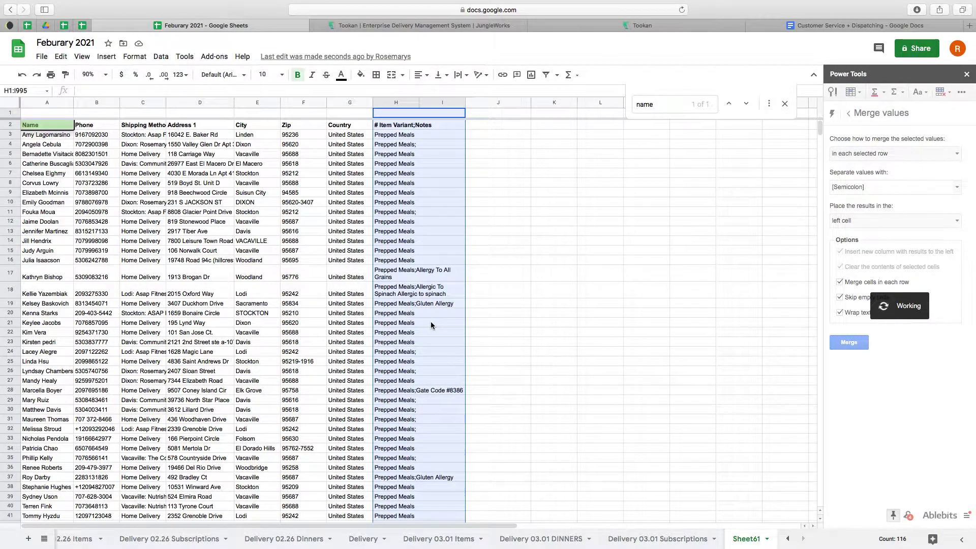
{"action": "left_click", "coordinate": [431, 324]}
{"action": "scroll", "coordinate": [450, 334], "scroll_direction": "down", "scroll_amount": 2}
{"action": "scroll", "coordinate": [450, 334], "scroll_direction": "down", "scroll_amount": 20}
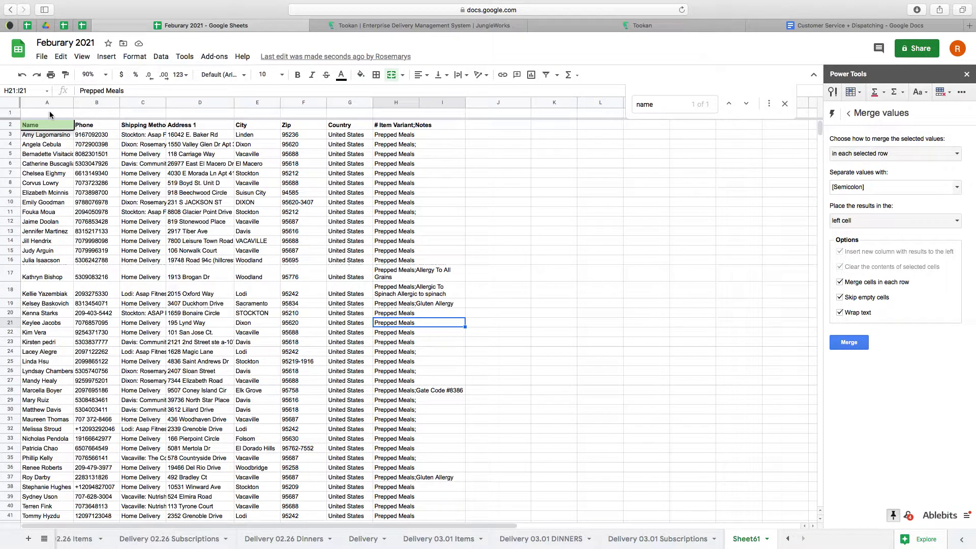
Step: Sort the sheet A→Z by customer name in column A
{"action": "left_click", "coordinate": [249, 175]}
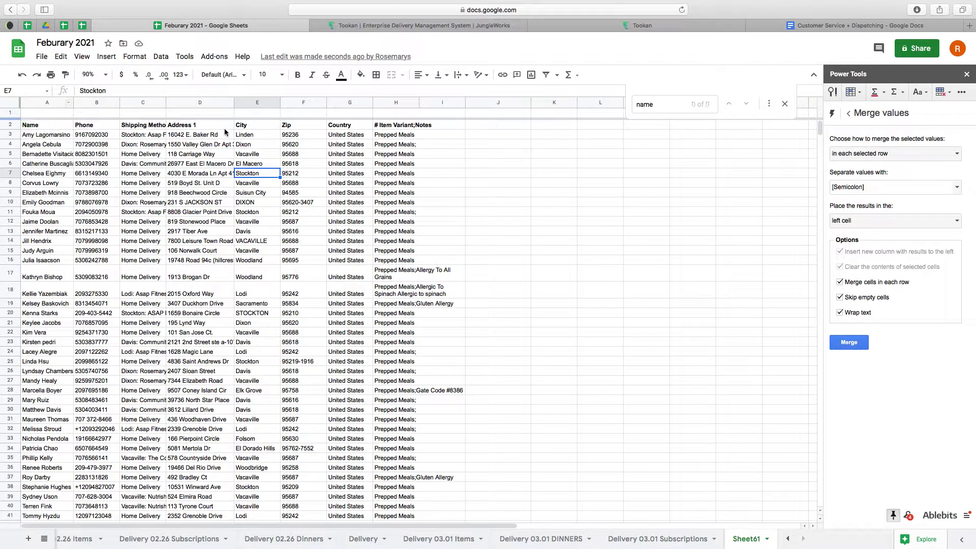
{"action": "key", "text": "ctrl+z"}
{"action": "key", "text": "ctrl+z"}
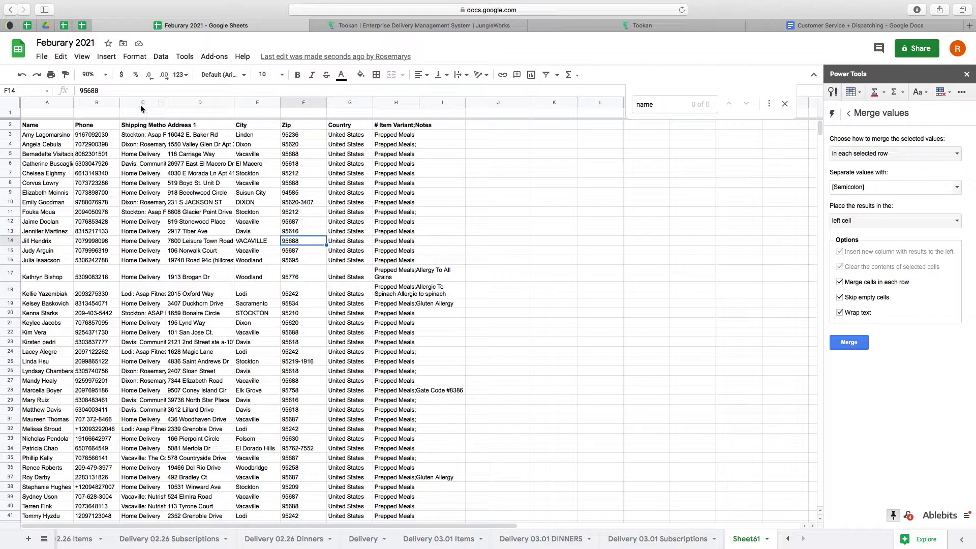
{"action": "left_click", "coordinate": [41, 103]}
{"action": "left_click", "coordinate": [177, 55]}
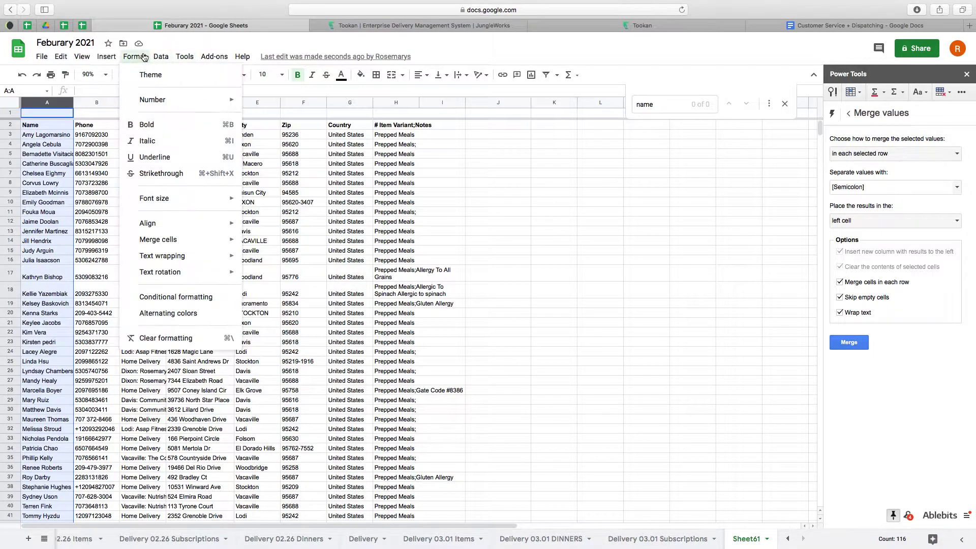
{"action": "mouse_move", "coordinate": [110, 59]}
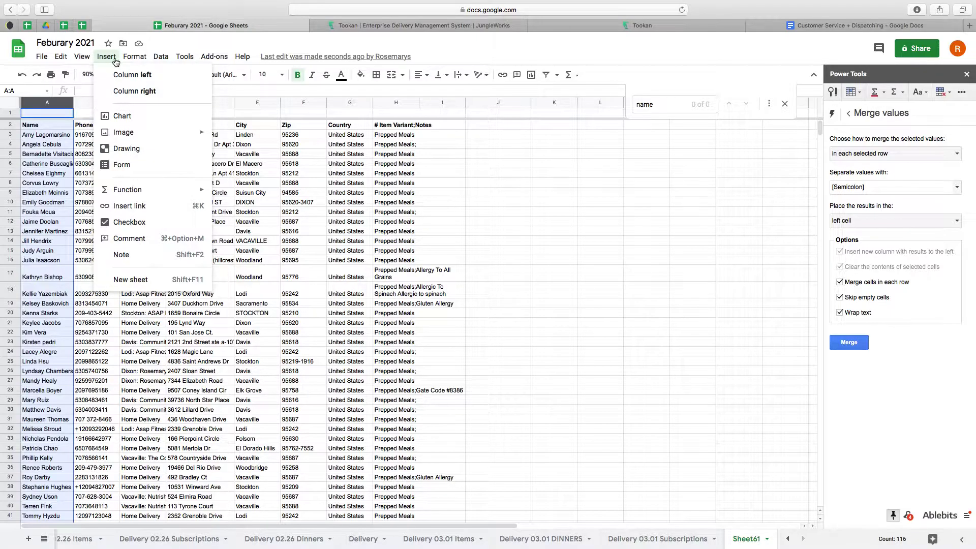
{"action": "left_click", "coordinate": [168, 75]}
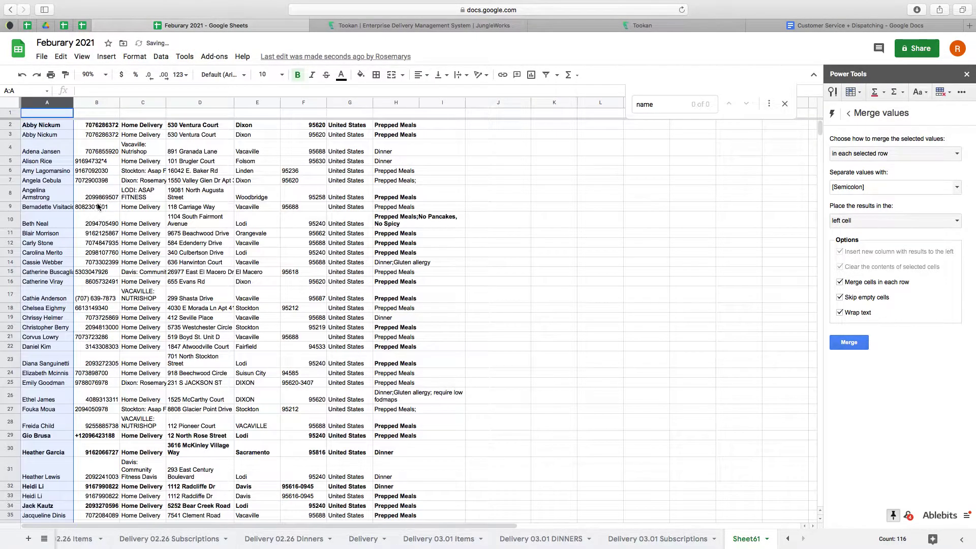
Step: Scroll through the sorted customer rows to check the ordering
{"action": "left_click", "coordinate": [98, 207]}
{"action": "left_click", "coordinate": [337, 251]}
{"action": "left_click", "coordinate": [208, 151]}
{"action": "scroll", "coordinate": [192, 160], "scroll_direction": "down", "scroll_amount": 1}
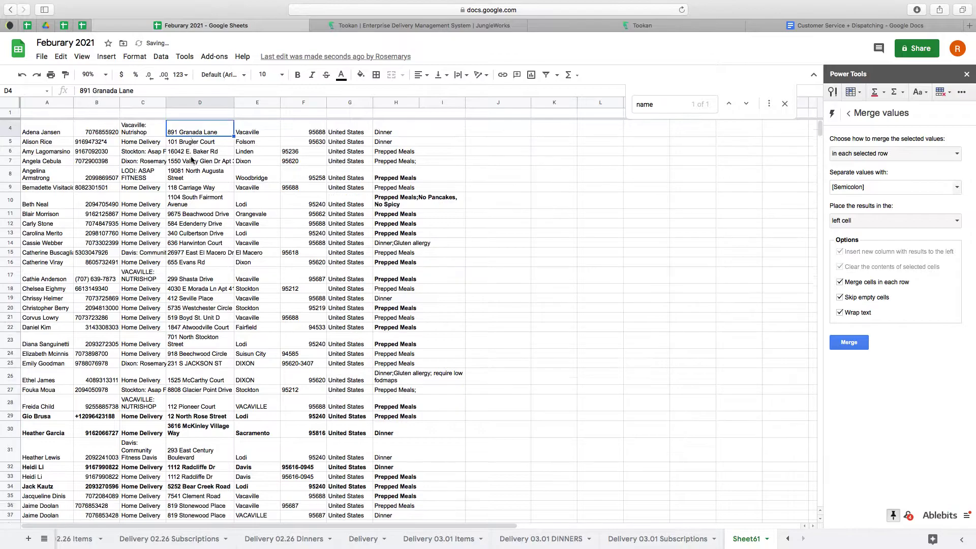
{"action": "scroll", "coordinate": [192, 160], "scroll_direction": "down", "scroll_amount": 5}
{"action": "scroll", "coordinate": [191, 159], "scroll_direction": "up", "scroll_amount": 6}
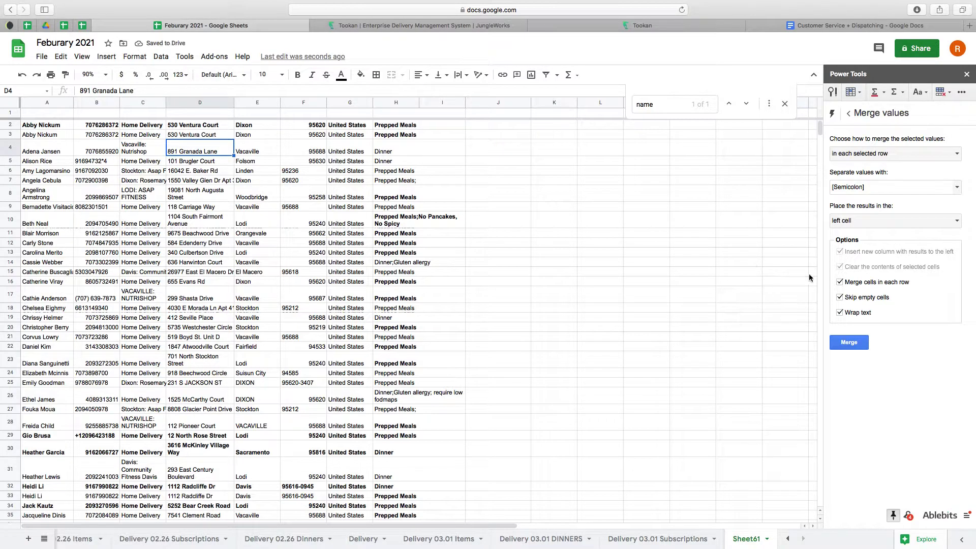
{"action": "left_click", "coordinate": [186, 243]}
Step: Select the data range and inspect a pair of duplicate customer rows and their notes
{"action": "key", "text": "super+a"}
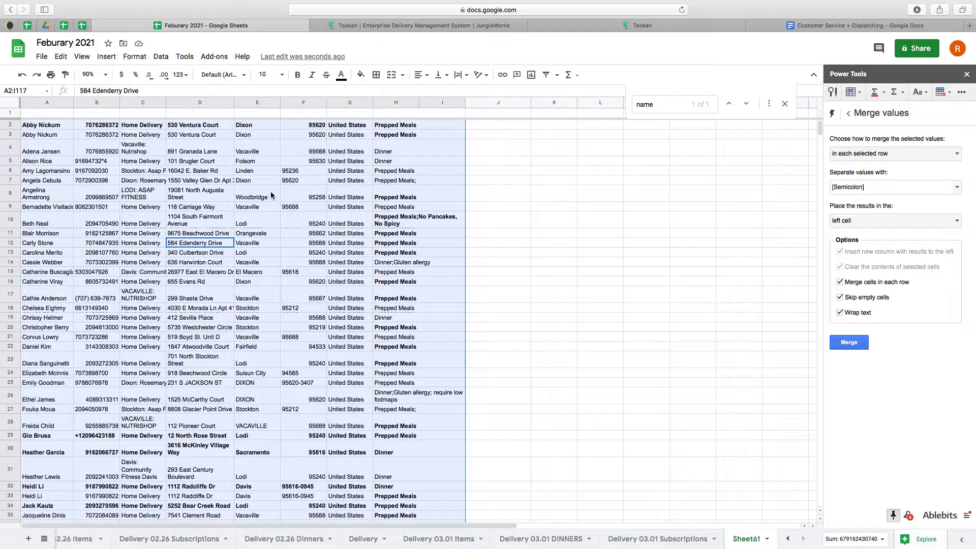
{"action": "scroll", "coordinate": [166, 346], "scroll_direction": "down", "scroll_amount": 3}
{"action": "scroll", "coordinate": [166, 346], "scroll_direction": "down", "scroll_amount": 3}
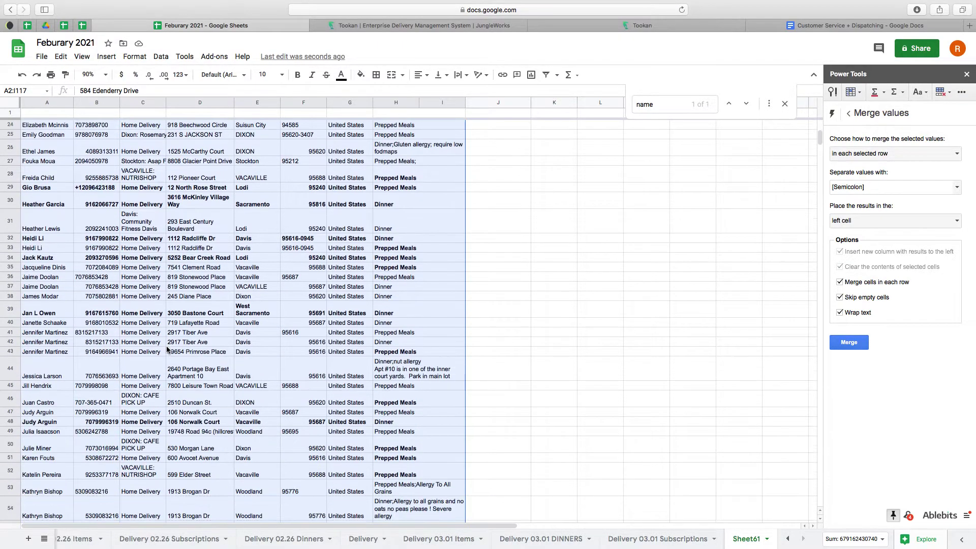
{"action": "left_click", "coordinate": [56, 334]}
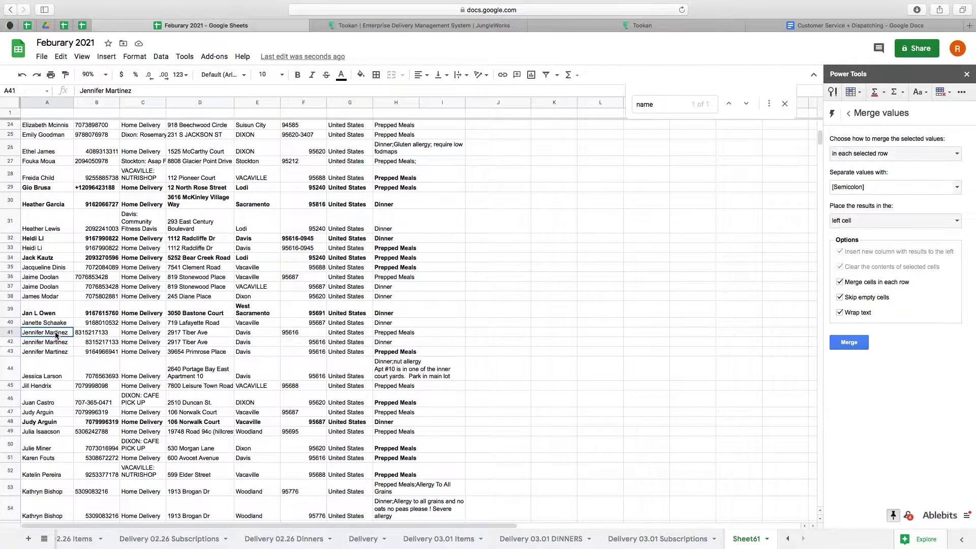
{"action": "left_click_drag", "start_coordinate": [394, 332], "coordinate": [391, 342]}
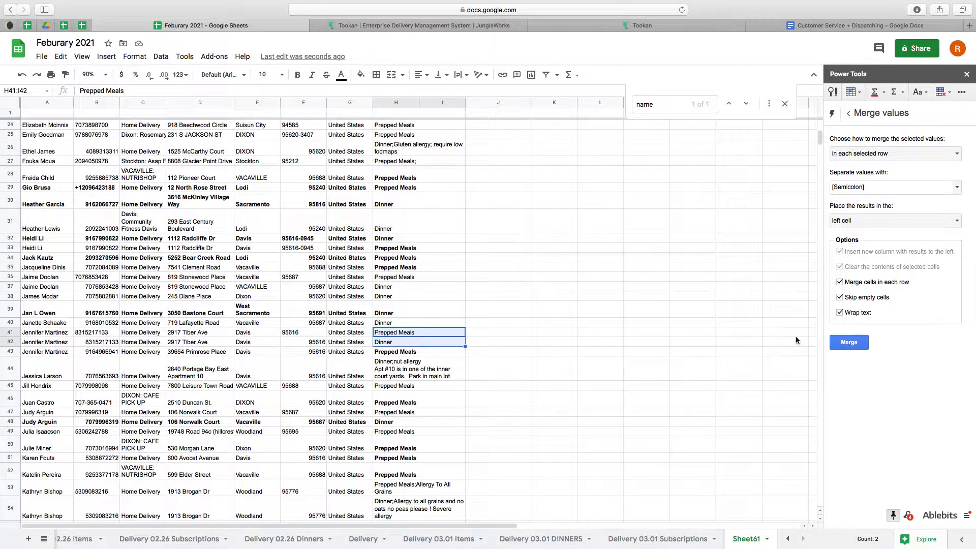
Step: Reselect A2:I117 and return Power Tools to the Merge & Combine tool list
{"action": "left_click", "coordinate": [247, 286]}
{"action": "key", "text": "super+a"}
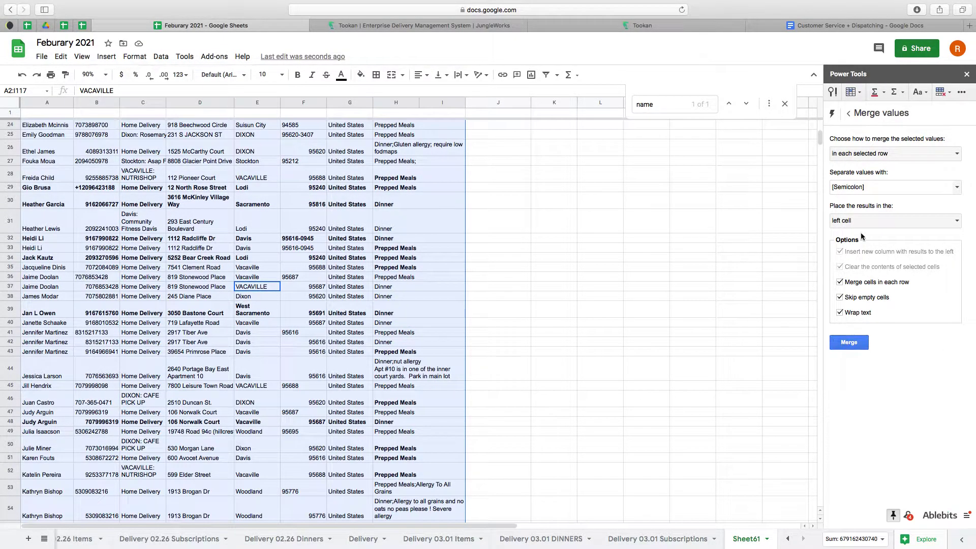
{"action": "left_click", "coordinate": [848, 113]}
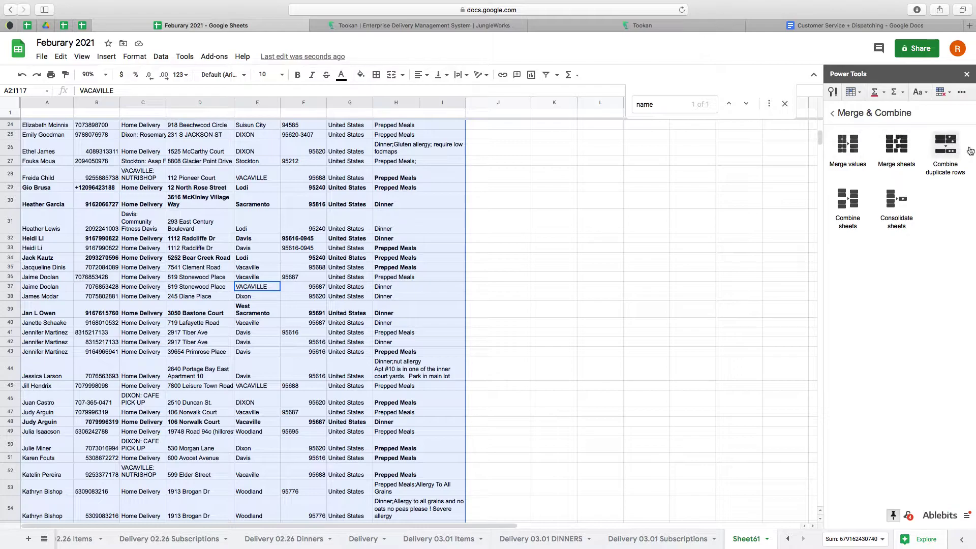
{"action": "left_click", "coordinate": [945, 151]}
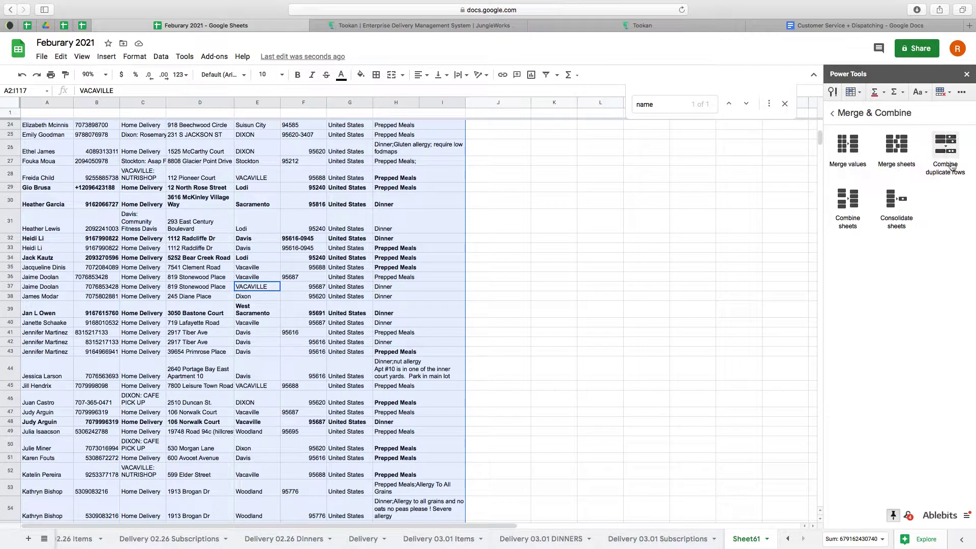
Step: Close the Combine duplicate rows wizard and delete the stray header row 91
{"action": "left_click", "coordinate": [952, 155]}
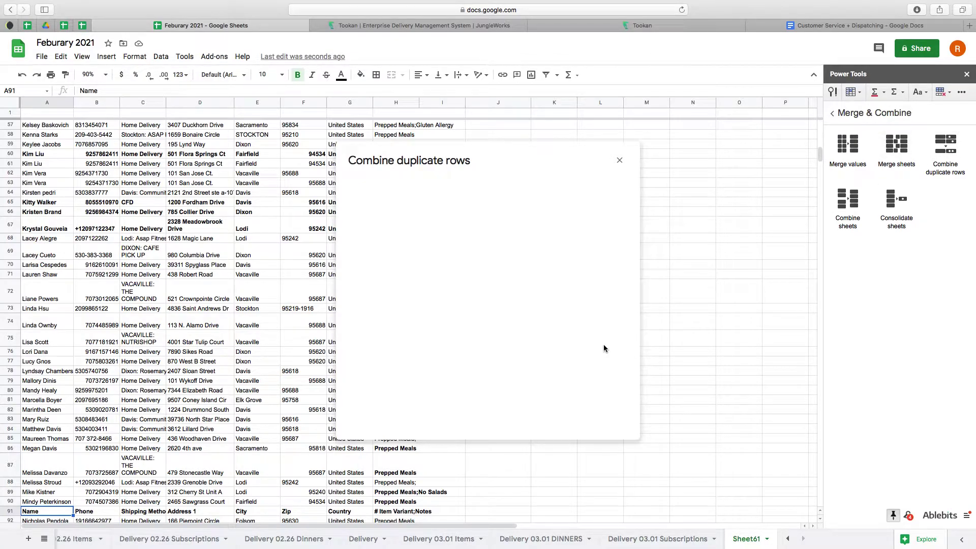
{"action": "left_click", "coordinate": [620, 160]}
{"action": "left_click", "coordinate": [10, 511]}
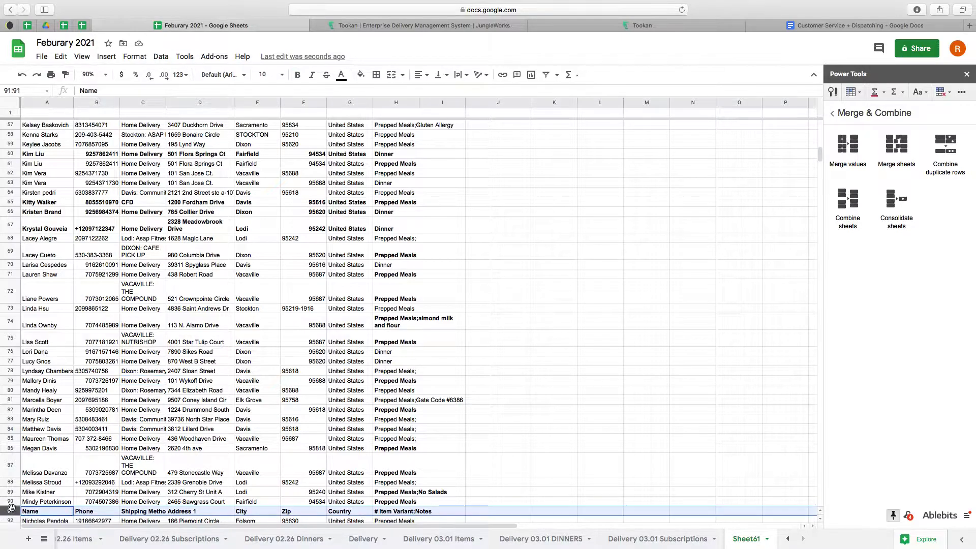
{"action": "left_click", "coordinate": [61, 57]}
{"action": "left_click", "coordinate": [93, 272]}
Step: Select the entire sheet and launch Combine duplicate rows on range A1:Z994
{"action": "left_click", "coordinate": [257, 308]}
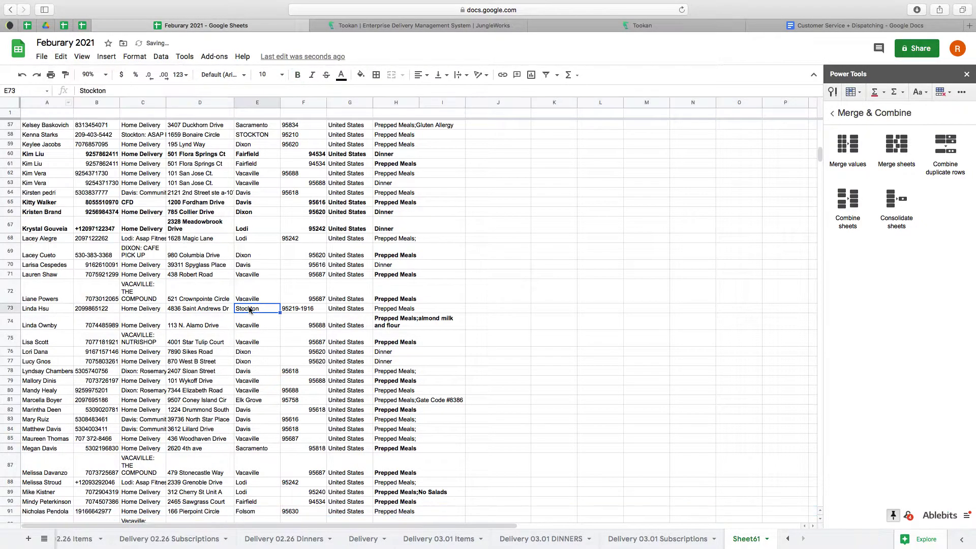
{"action": "key", "text": "ctrl+a"}
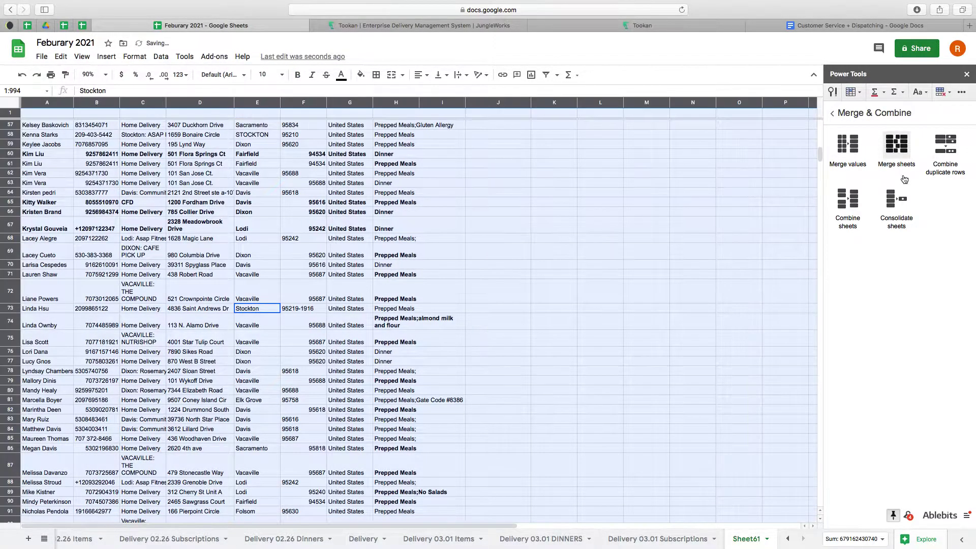
{"action": "key", "text": "ctrl+a"}
{"action": "scroll", "coordinate": [459, 269], "scroll_direction": "up", "scroll_amount": 15}
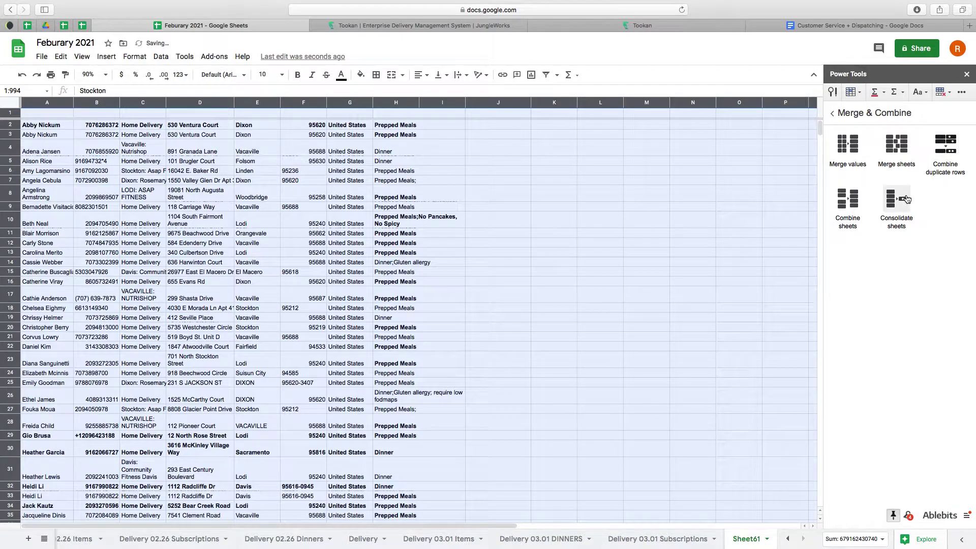
{"action": "left_click", "coordinate": [945, 149]}
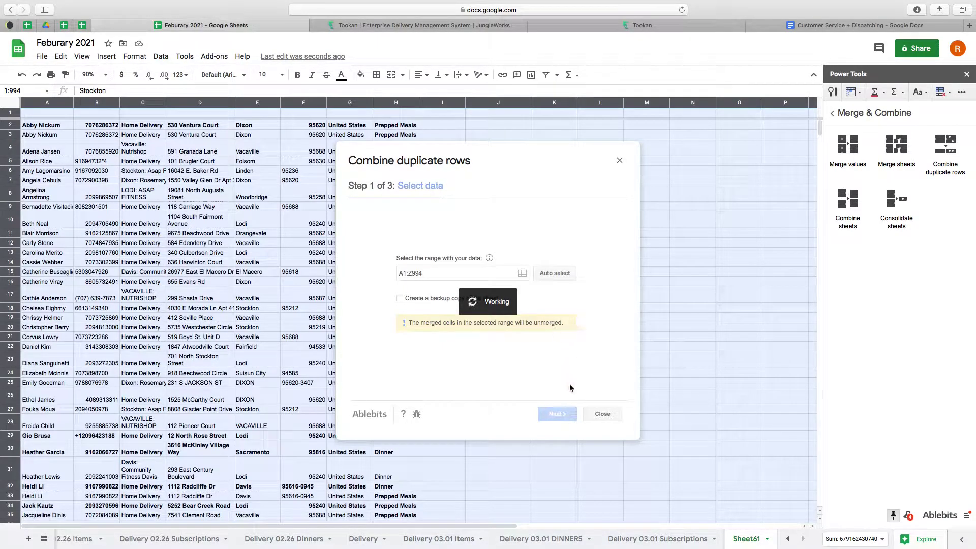
Step: Keep the range A1:Z994 and mark columns A through G as key columns
{"action": "left_click", "coordinate": [555, 412]}
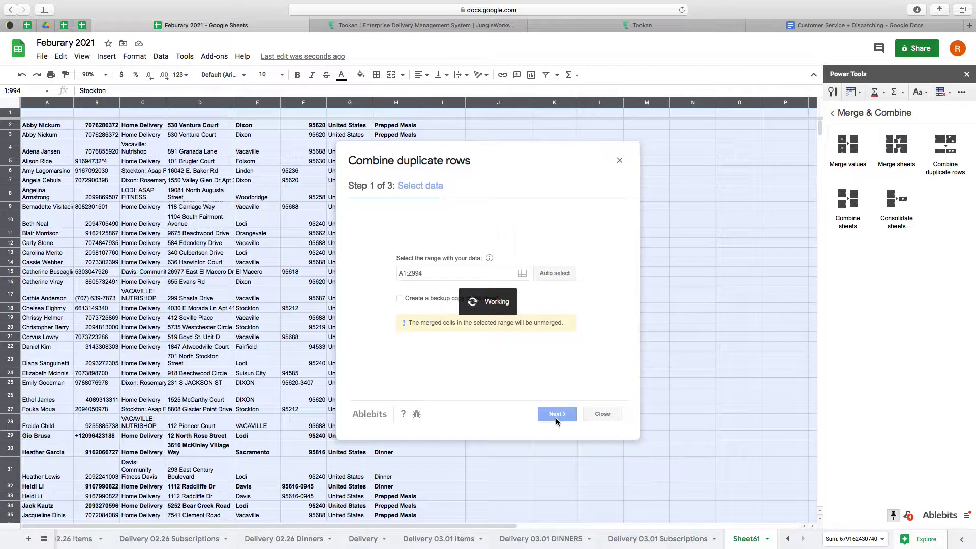
{"action": "left_click", "coordinate": [355, 251]}
{"action": "left_click", "coordinate": [355, 266]}
{"action": "left_click", "coordinate": [355, 281]}
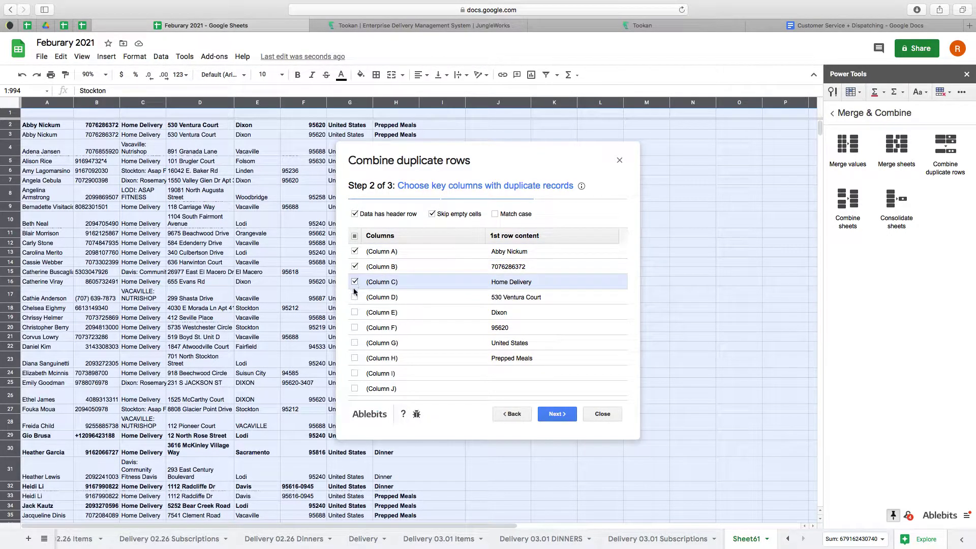
{"action": "left_click", "coordinate": [355, 297]}
{"action": "left_click", "coordinate": [355, 312]}
{"action": "left_click", "coordinate": [354, 327]}
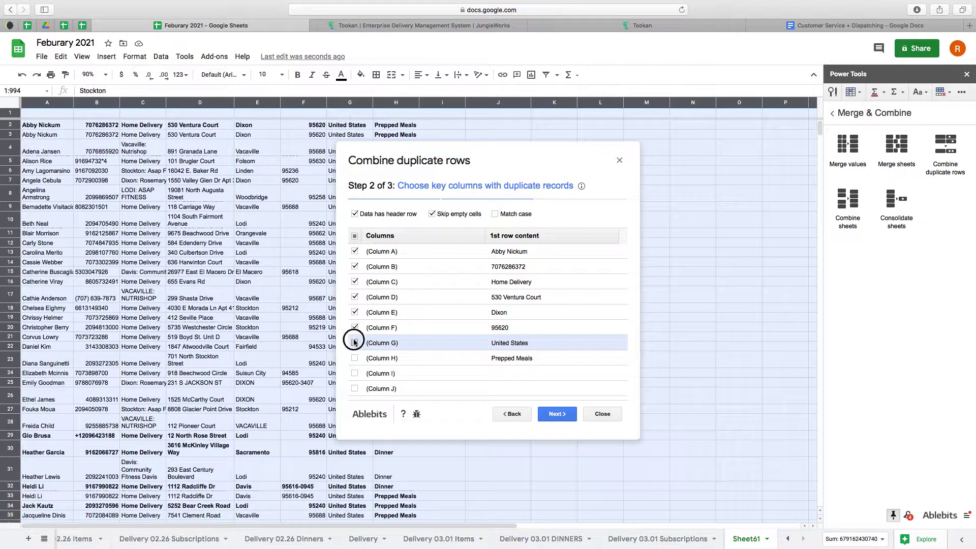
{"action": "left_click", "coordinate": [355, 342]}
{"action": "scroll", "coordinate": [465, 364], "scroll_direction": "down", "scroll_amount": 1}
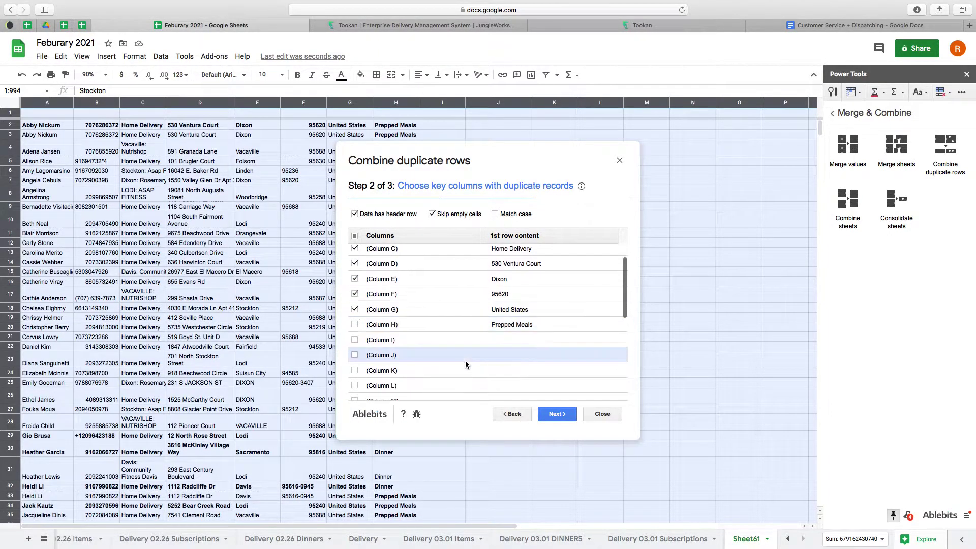
Step: Merge column H values separated by semicolons and run the duplicate combining
{"action": "left_click", "coordinate": [557, 414]}
{"action": "left_click", "coordinate": [354, 251]}
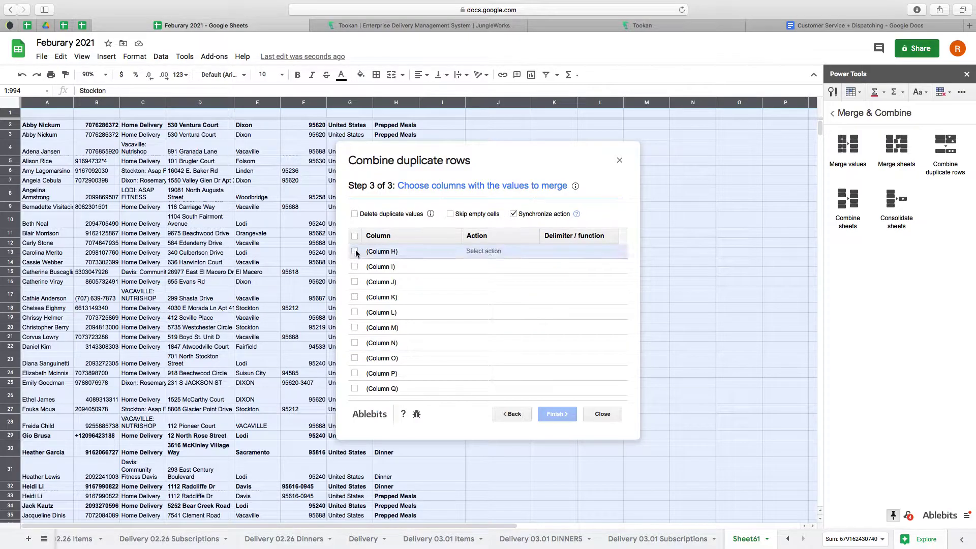
{"action": "left_click", "coordinate": [475, 252]}
{"action": "left_click", "coordinate": [475, 263]}
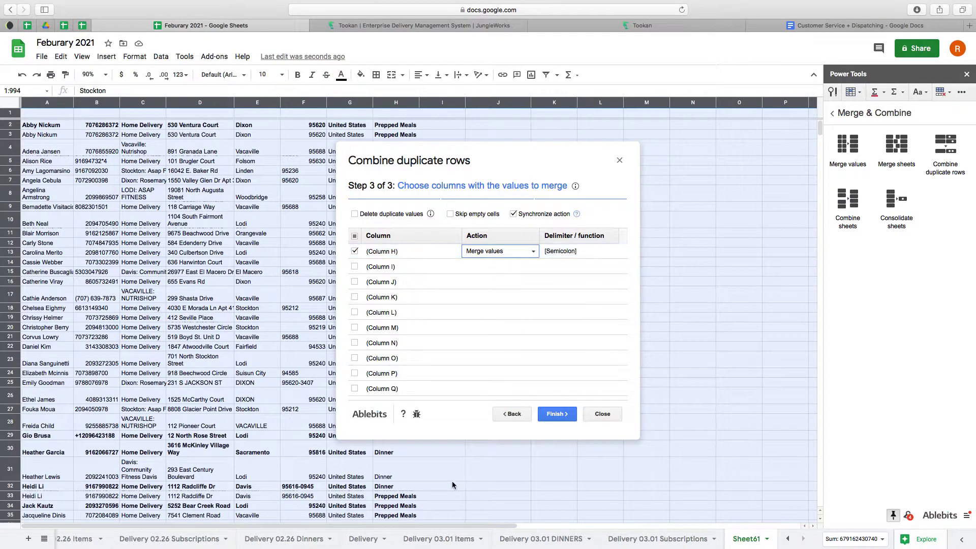
{"action": "left_click", "coordinate": [558, 414]}
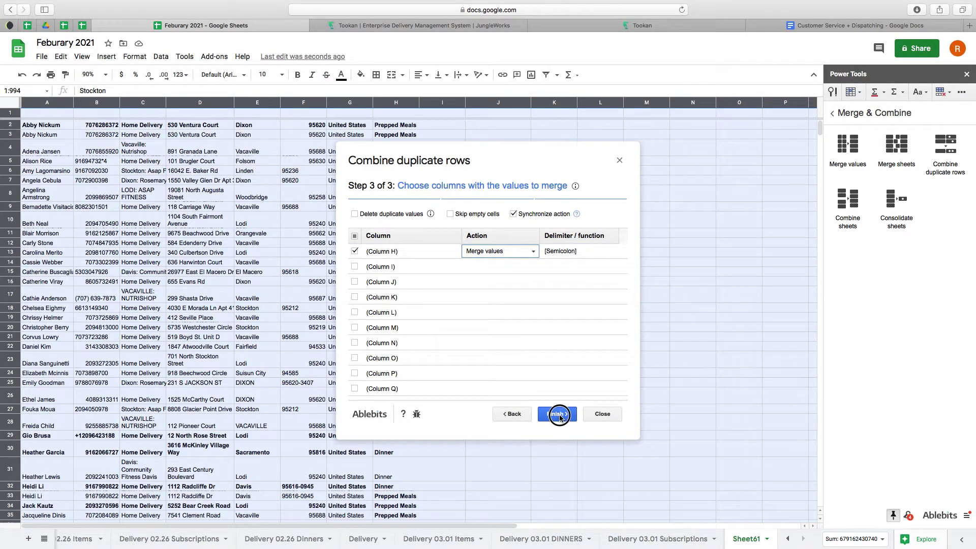